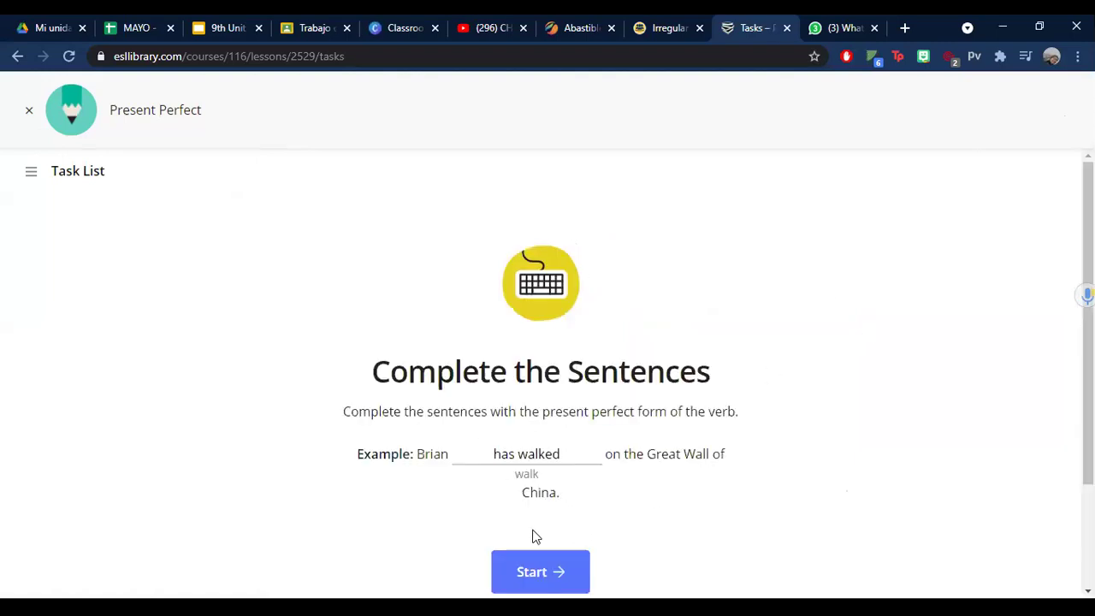
Step: Start the Complete the Sentences exercise and activate the blank in the Mount Everest sentence
click(550, 572)
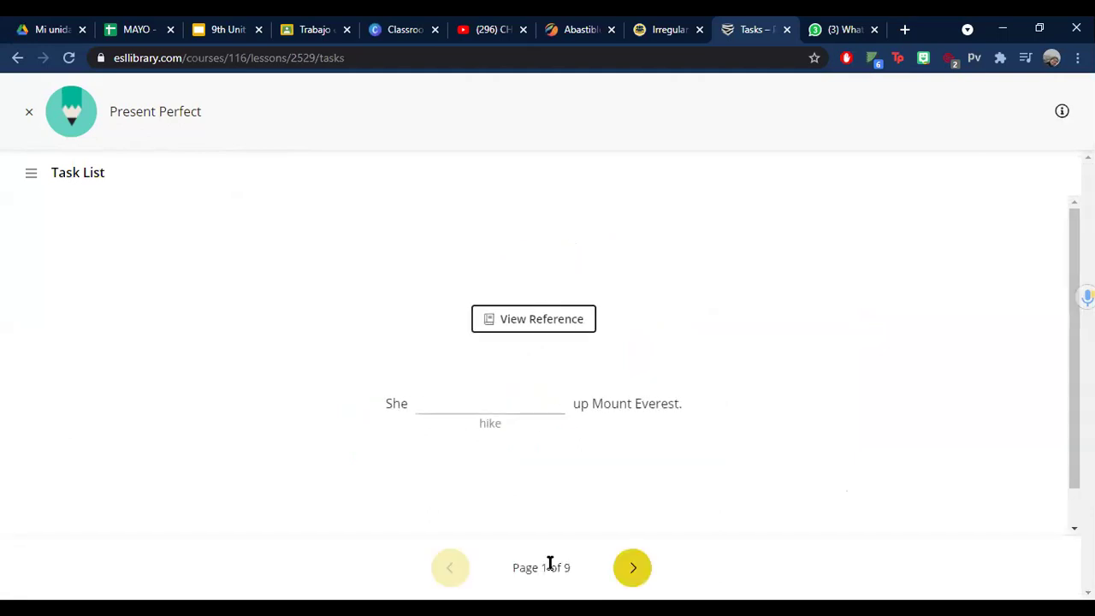
scroll(496, 461, down, 2)
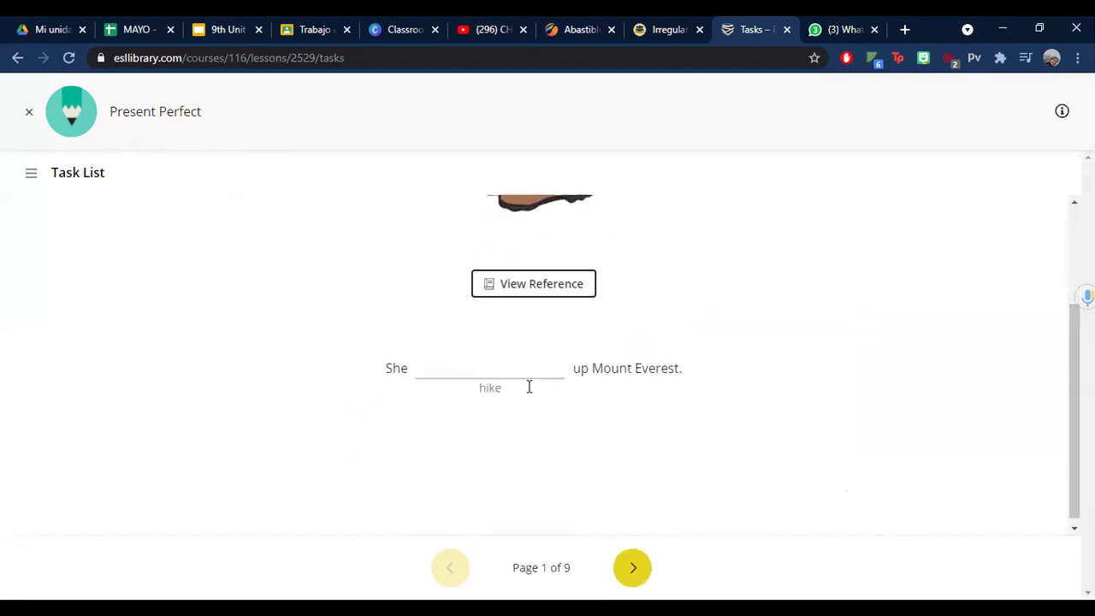
scroll(527, 386, up, 1)
click(532, 442)
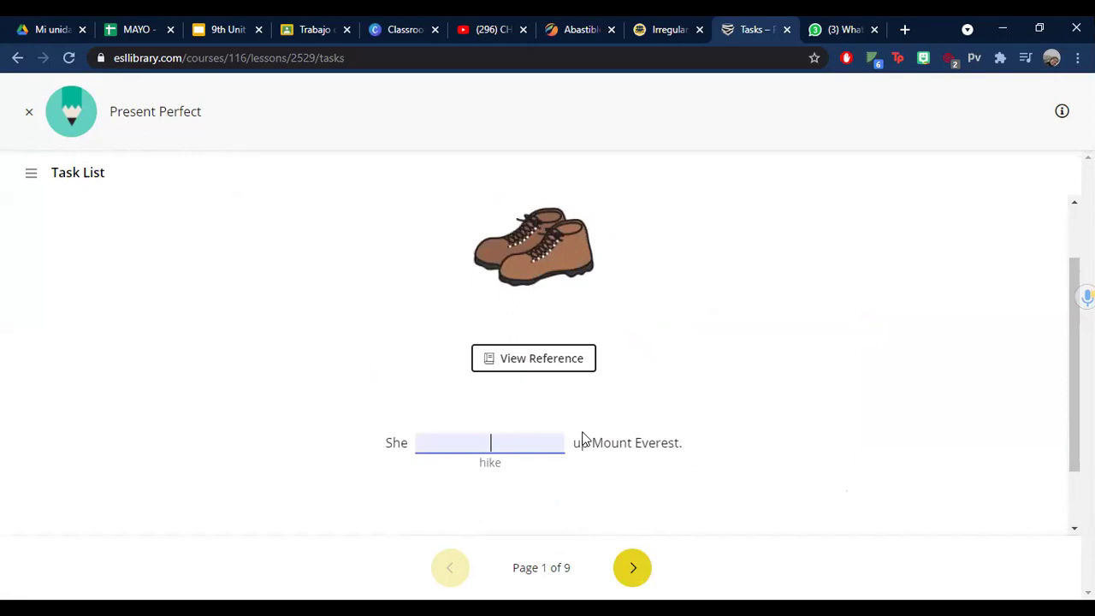
text(has)
key(BackSpace)
key(BackSpace)
key(BackSpace)
text(have)
key(BackSpace)
key(BackSpace)
key(BackSpace)
key(BackSpace)
Step: Fill the blank in the Mount Everest sentence with "has hiked"
text(has)
text(hiked)
Step: Switch to the eslforums page and examine the bare form, past simple and participle columns of the common irregular verbs table
click(651, 25)
scroll(455, 382, up, 2)
scroll(431, 338, up, 1)
scroll(431, 337, up, 2)
scroll(412, 396, down, 5)
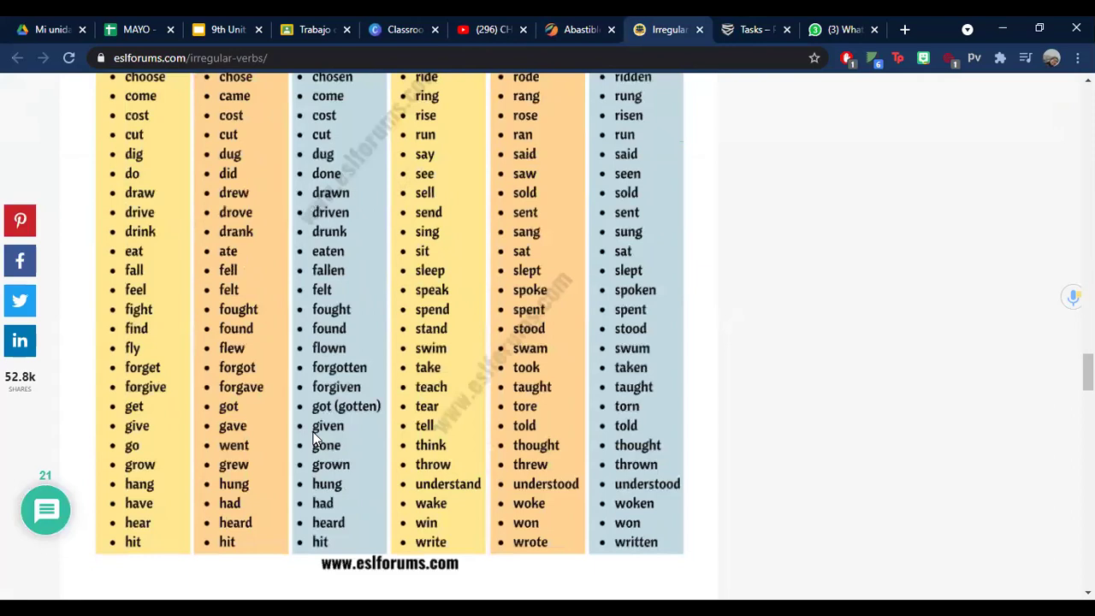
scroll(315, 438, down, 2)
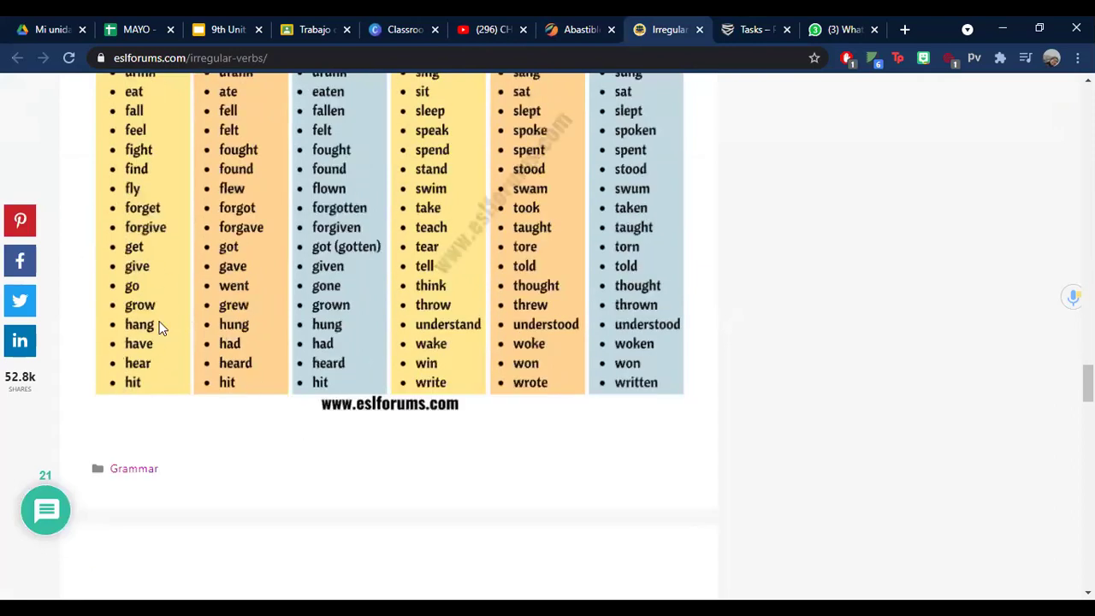
scroll(460, 335, up, 13)
scroll(601, 434, down, 3)
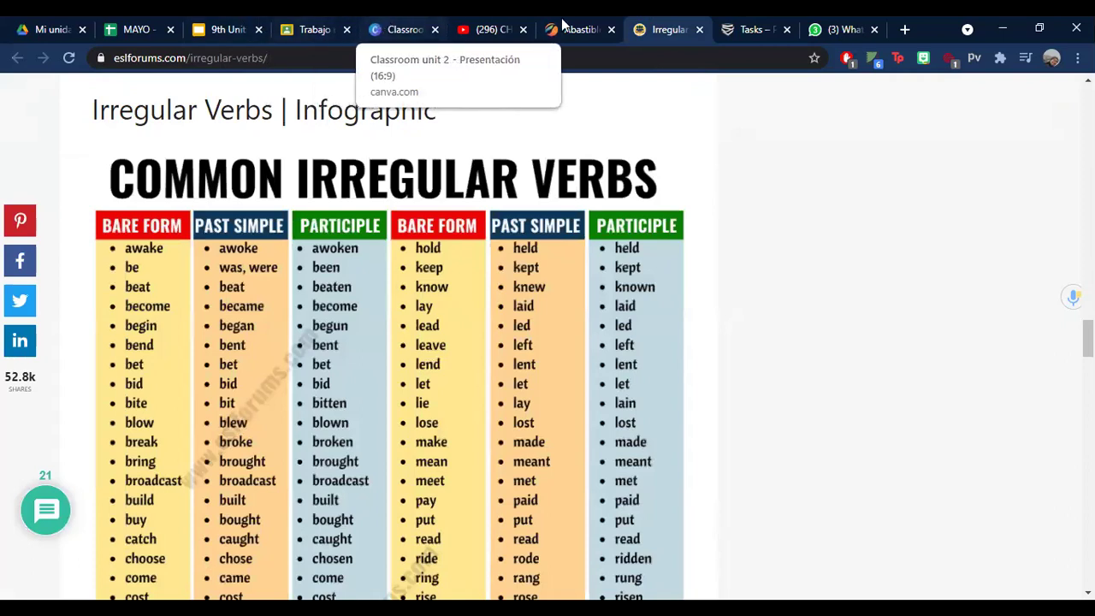
Step: Return to the Present Perfect exercise, advance to page 2 and activate the blank in the vacation sentence
click(749, 22)
click(636, 565)
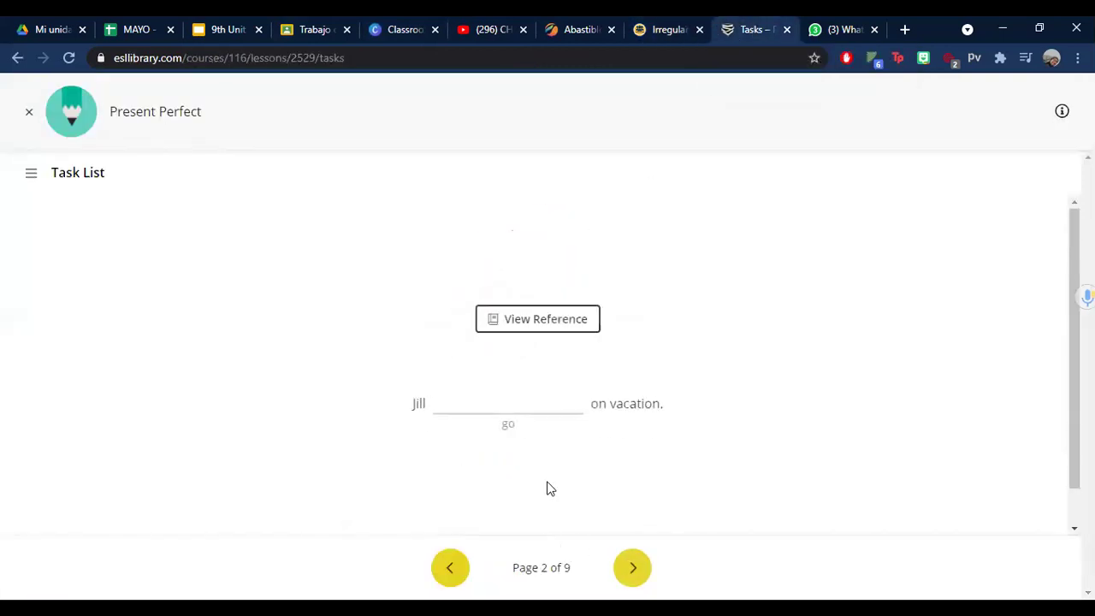
click(530, 402)
scroll(752, 407, down, 2)
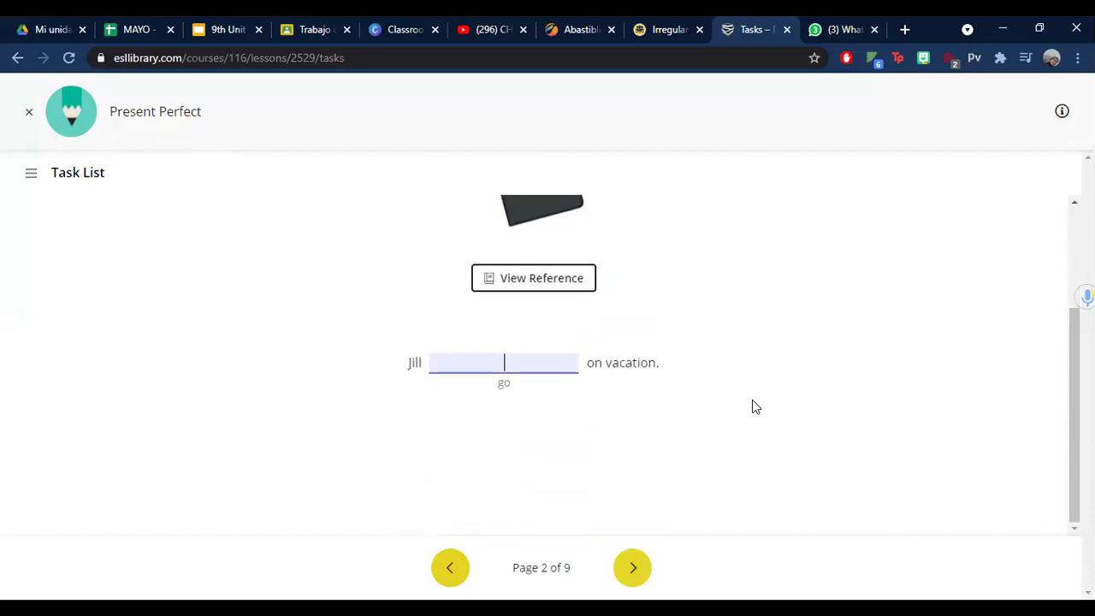
scroll(752, 407, up, 1)
text(has)
key(BackSpace)
text(ve)
key(BackSpace)
key(BackSpace)
key(BackSpace)
key(BackSpace)
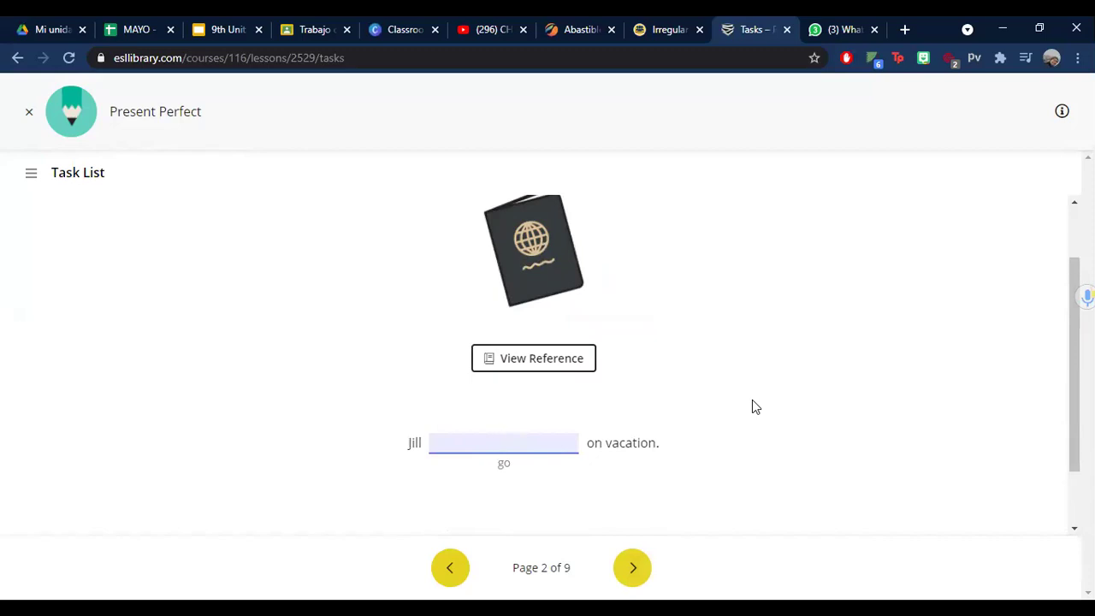
Step: Enter "has" in the vacation sentence's blank and look up the participle of "go" in the eslforums irregular verbs table
text(has)
click(663, 24)
scroll(379, 374, down, 6)
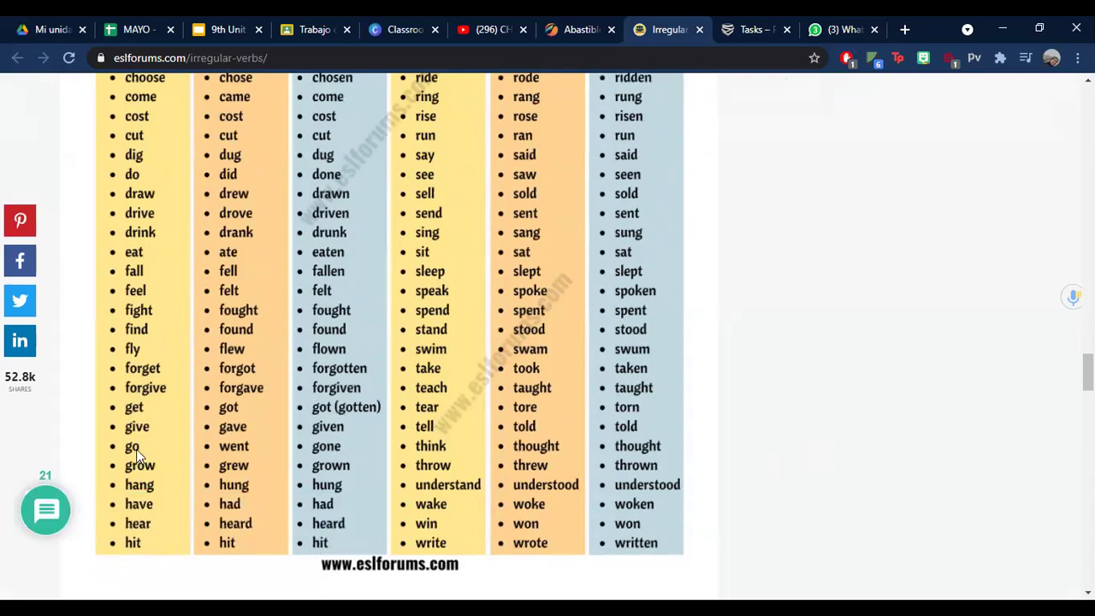
scroll(452, 368, up, 5)
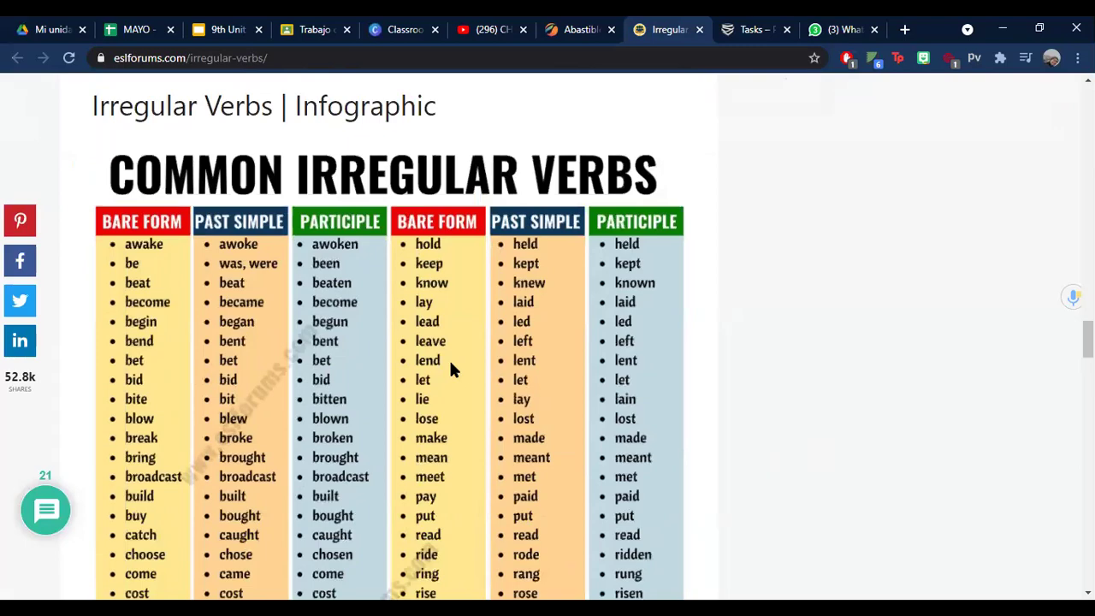
scroll(451, 368, up, 1)
scroll(440, 370, down, 7)
scroll(438, 374, up, 3)
scroll(434, 369, down, 2)
scroll(427, 363, up, 4)
scroll(419, 366, down, 2)
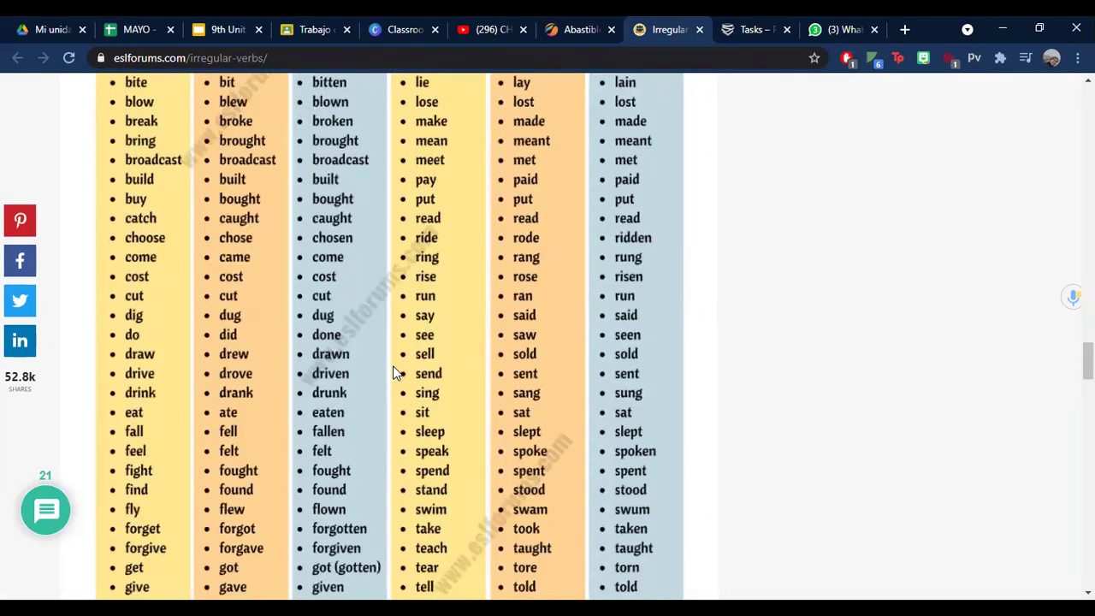
scroll(393, 367, down, 2)
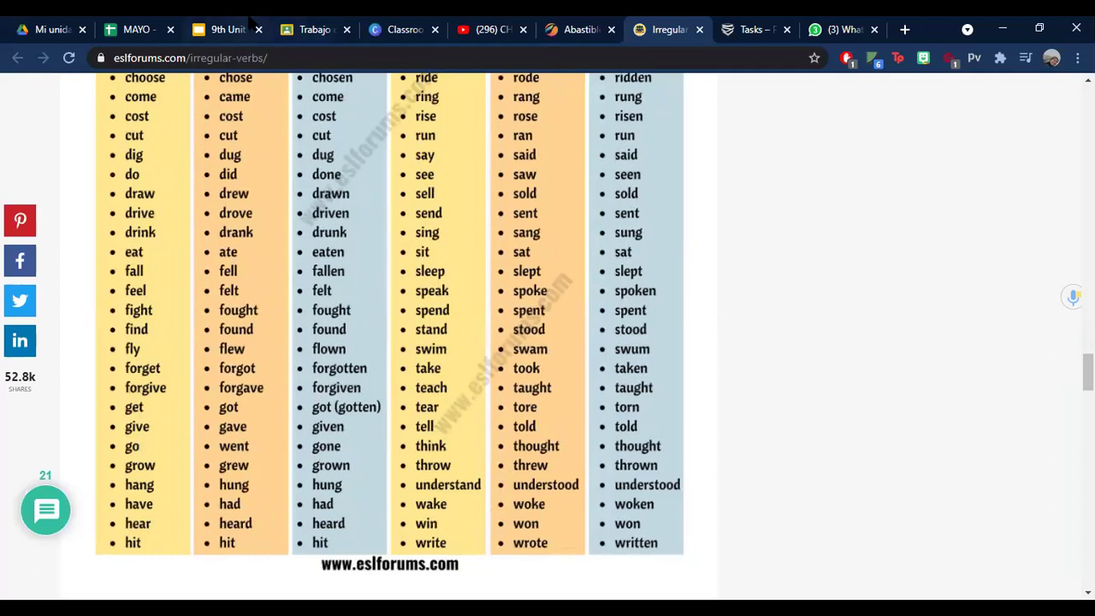
click(250, 26)
click(652, 26)
Step: Back in the Present Perfect exercise, complete the vacation sentence's answer as "has gone" and advance to page 3
click(774, 25)
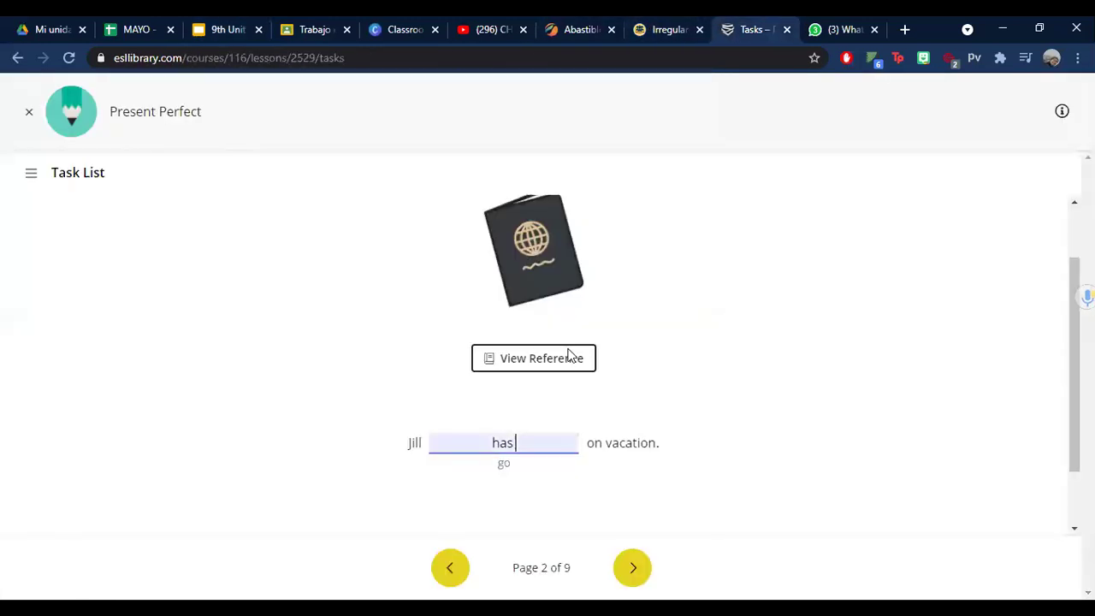
text(gane)
key(BackSpace)
key(BackSpace)
key(BackSpace)
text(one)
click(648, 569)
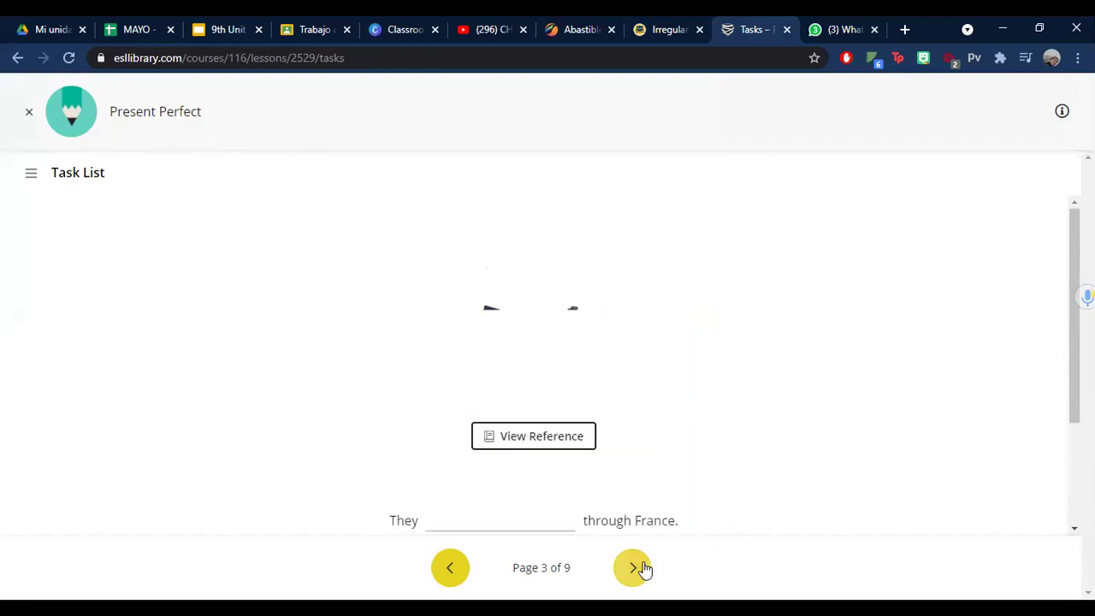
Step: Fill the blank in the sentence about cycling through France with "have cycled" and advance to page 4
scroll(596, 469, down, 1)
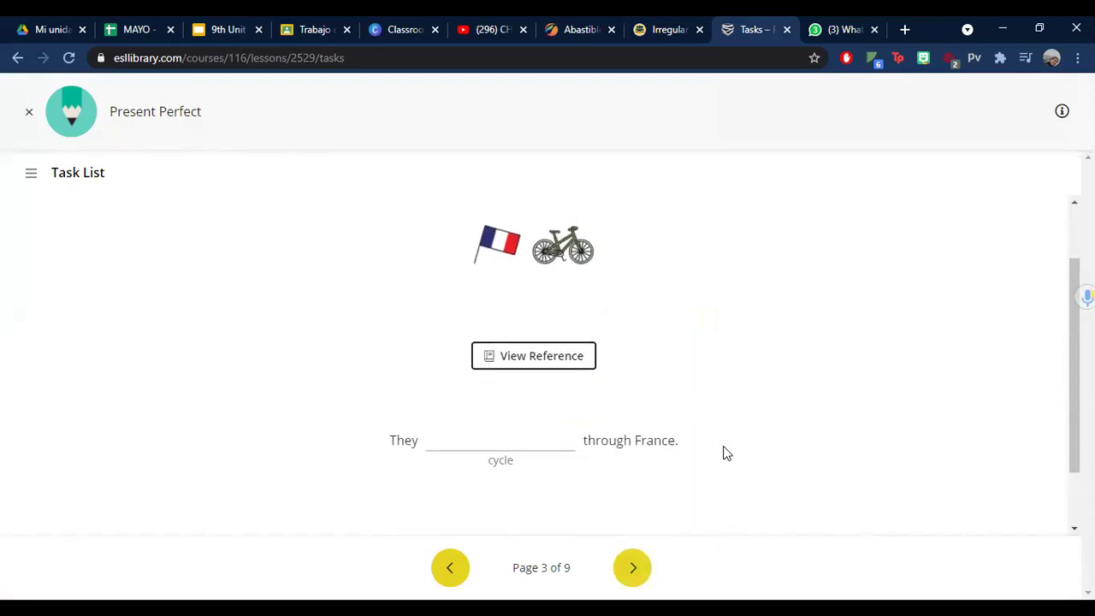
click(537, 440)
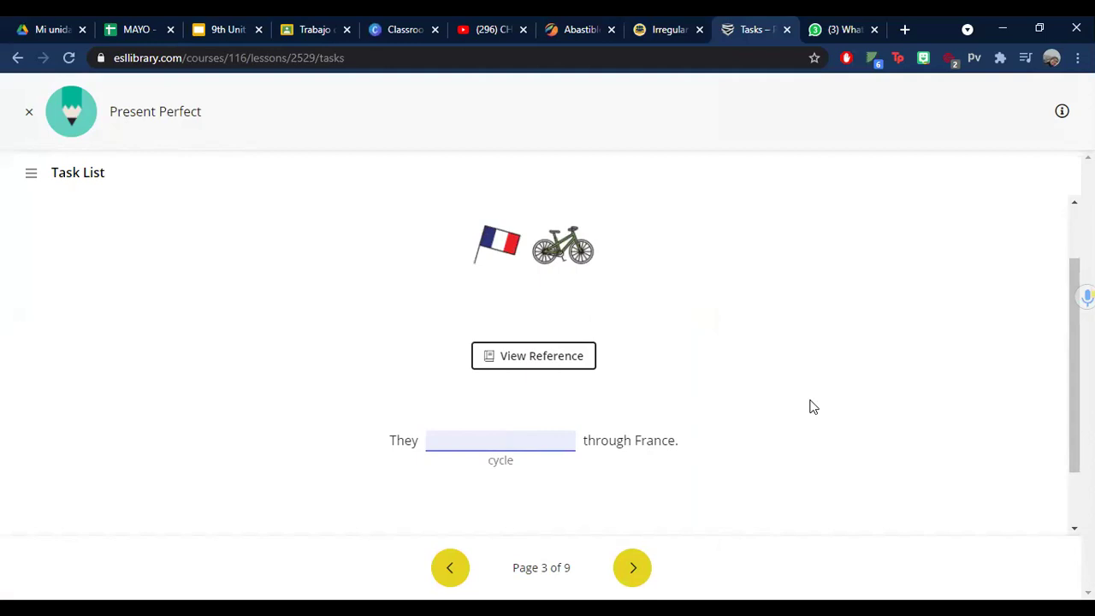
text(have)
text(cycled)
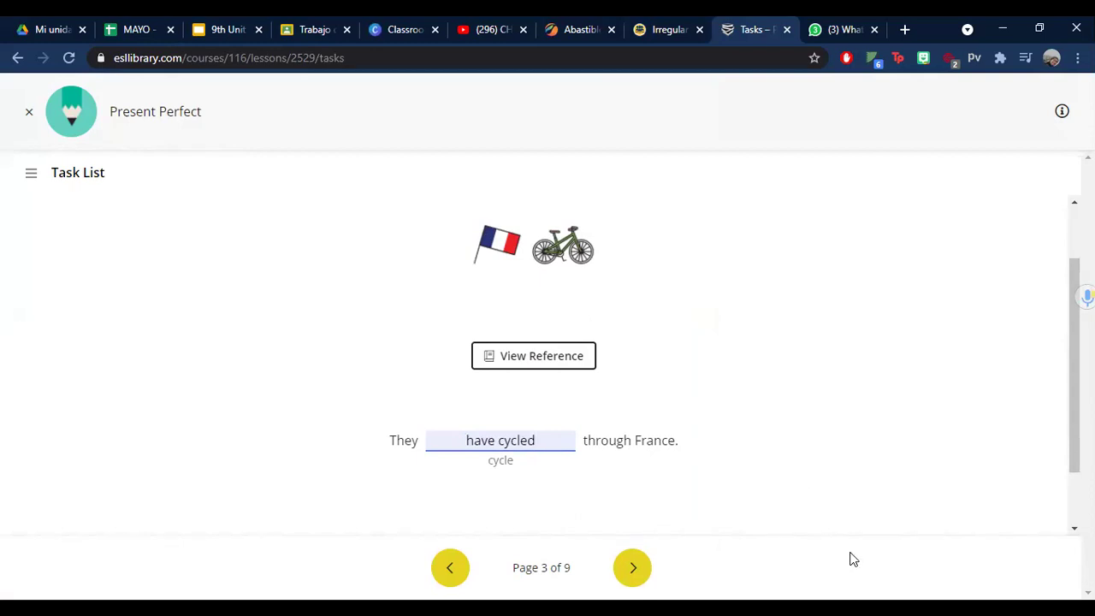
click(630, 568)
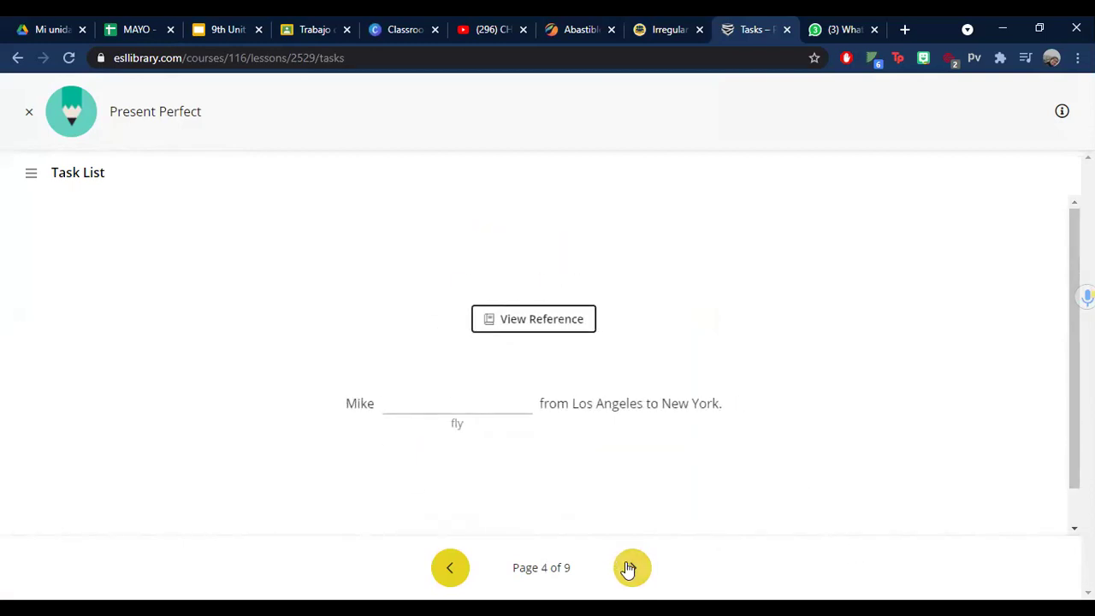
Step: Complete the Los Angeles to New York sentence with "has flown", checking the participle in the irregular verbs table, and advance to page 5
scroll(385, 501, down, 1)
click(433, 433)
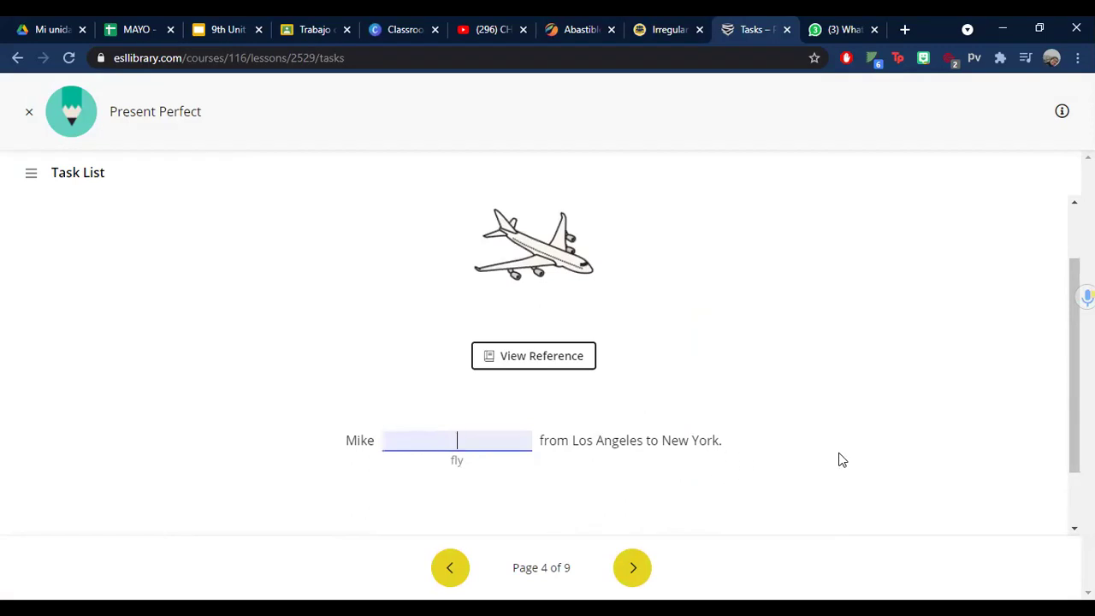
text(has)
click(675, 26)
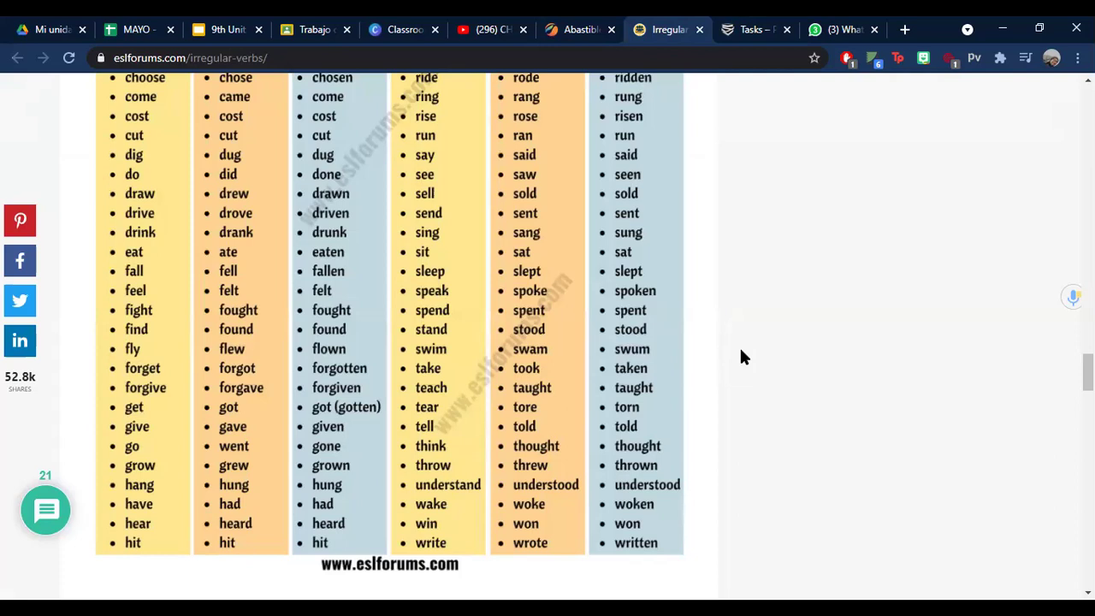
click(761, 28)
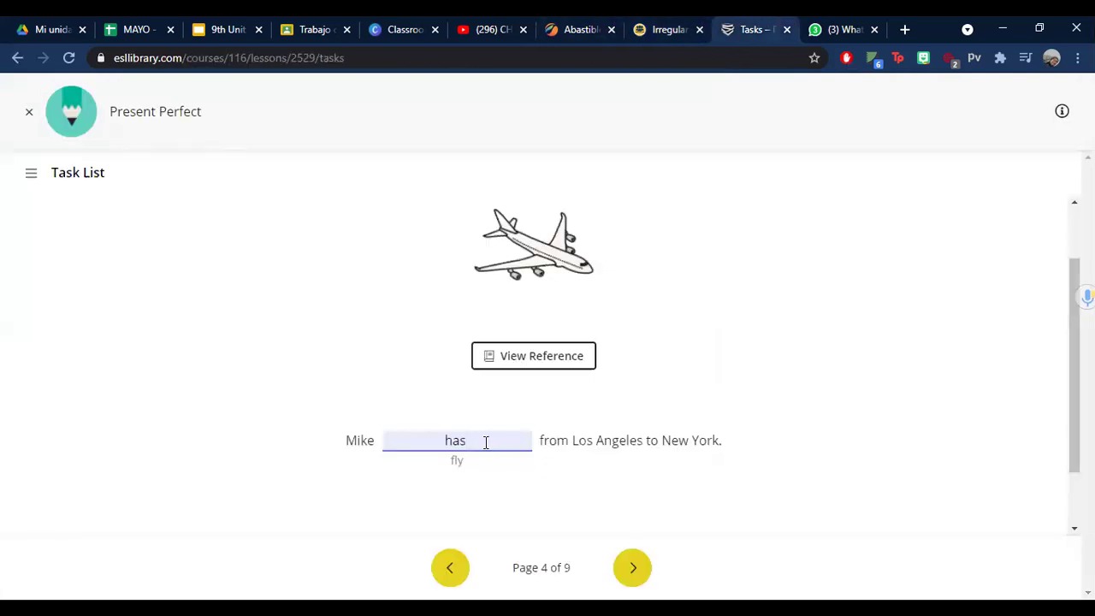
text(flown)
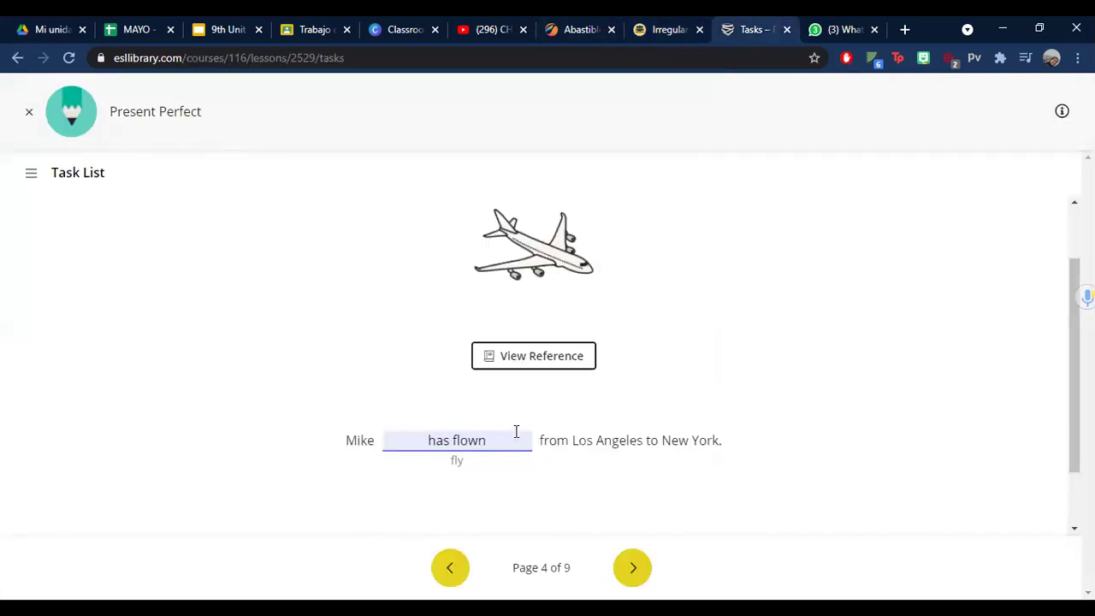
click(641, 571)
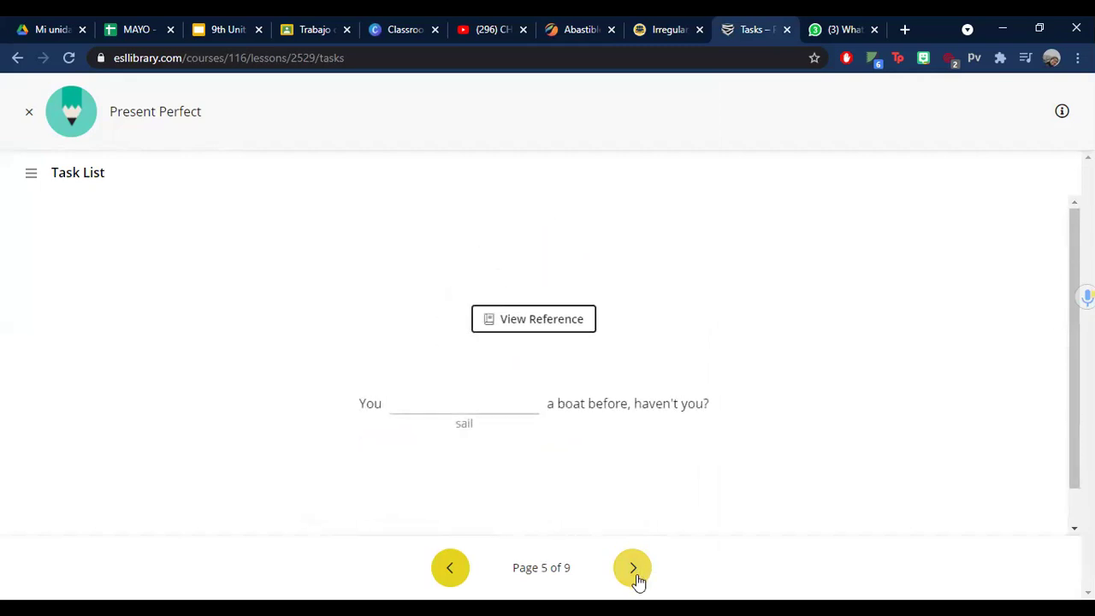
Step: Fill the blank in the sentence about the boat with "have sailed" and advance to page 6
scroll(640, 457, down, 1)
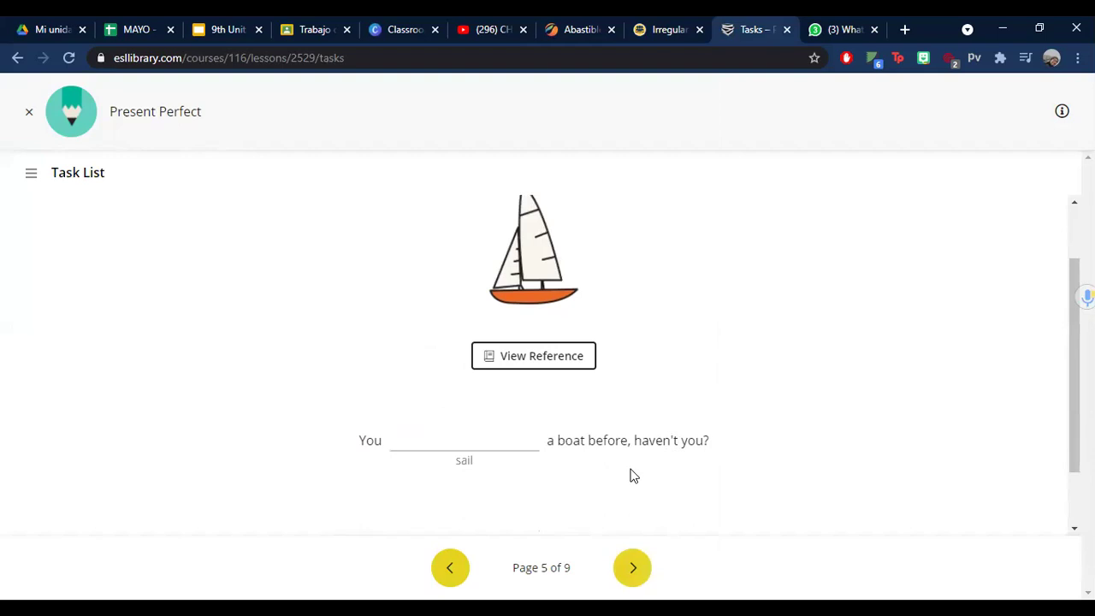
click(433, 438)
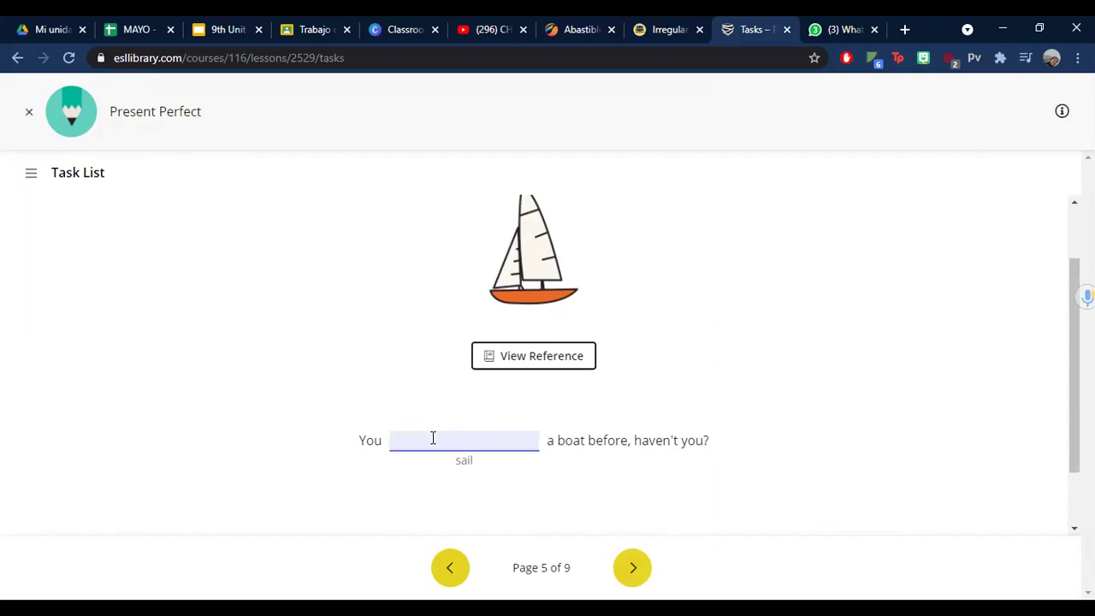
text(have)
text(sailed)
click(637, 567)
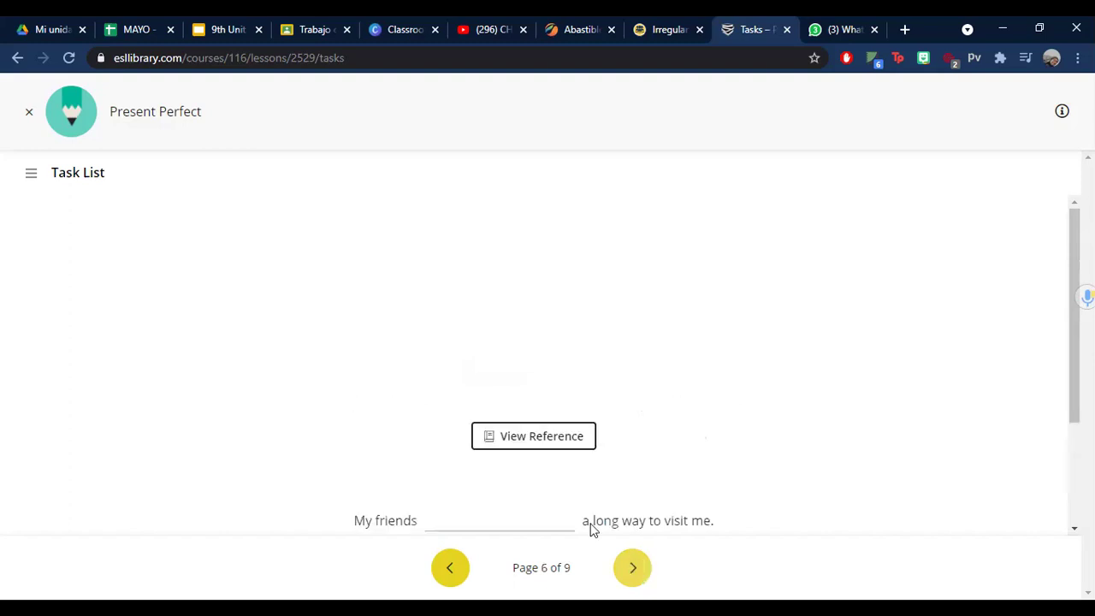
Step: Fill the blank in the sentence about friends coming a long way with "have travelled" and advance to page 7
click(498, 518)
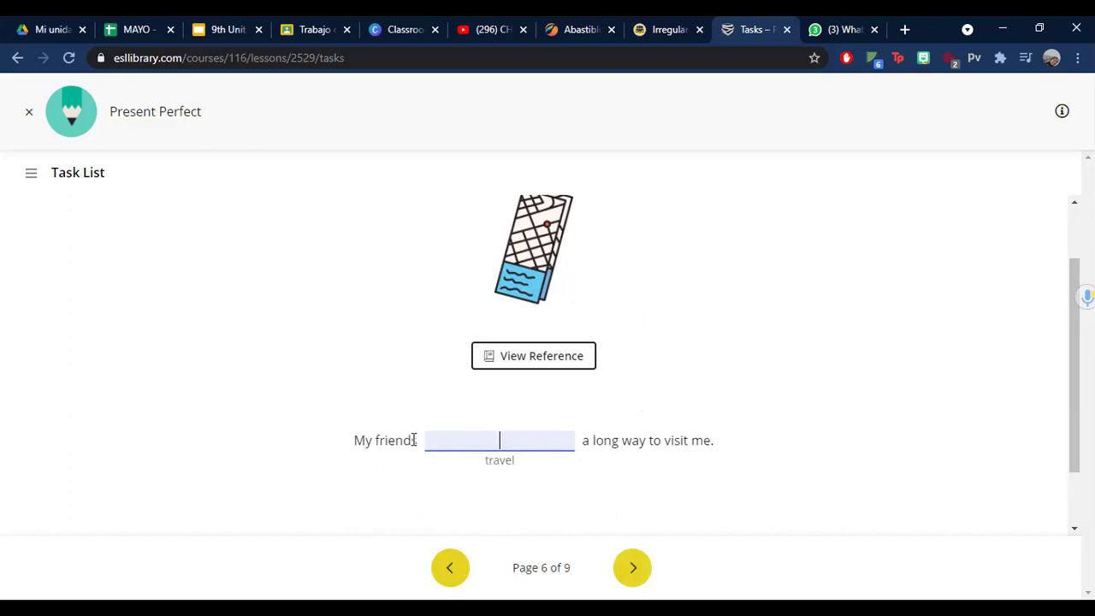
drag(413, 440, 419, 440)
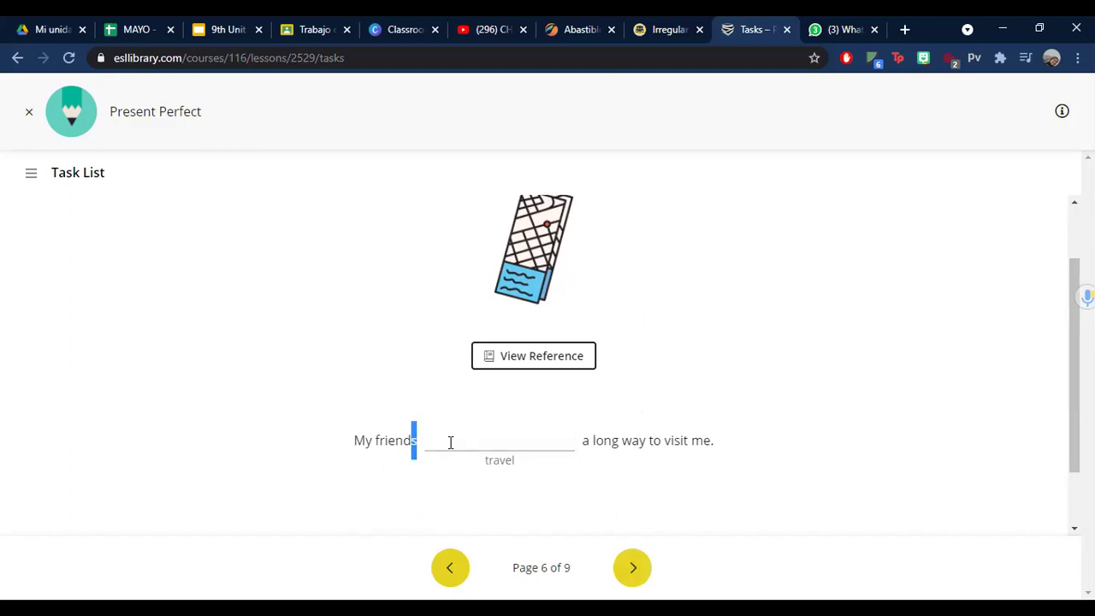
click(450, 442)
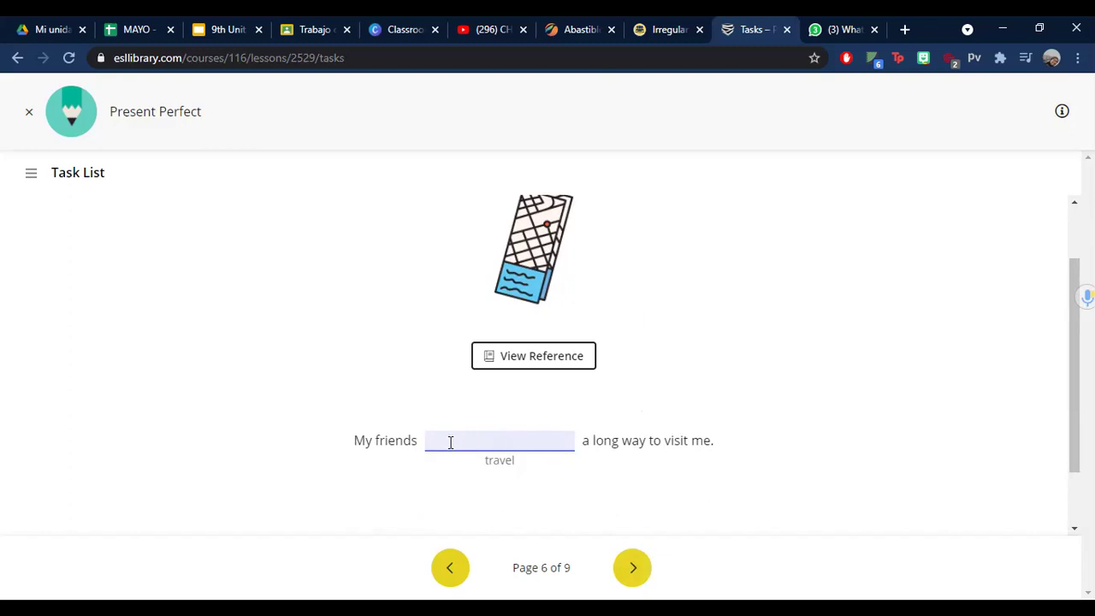
text(have)
text(travelled)
key(Left)
key(Left)
key(BackSpace)
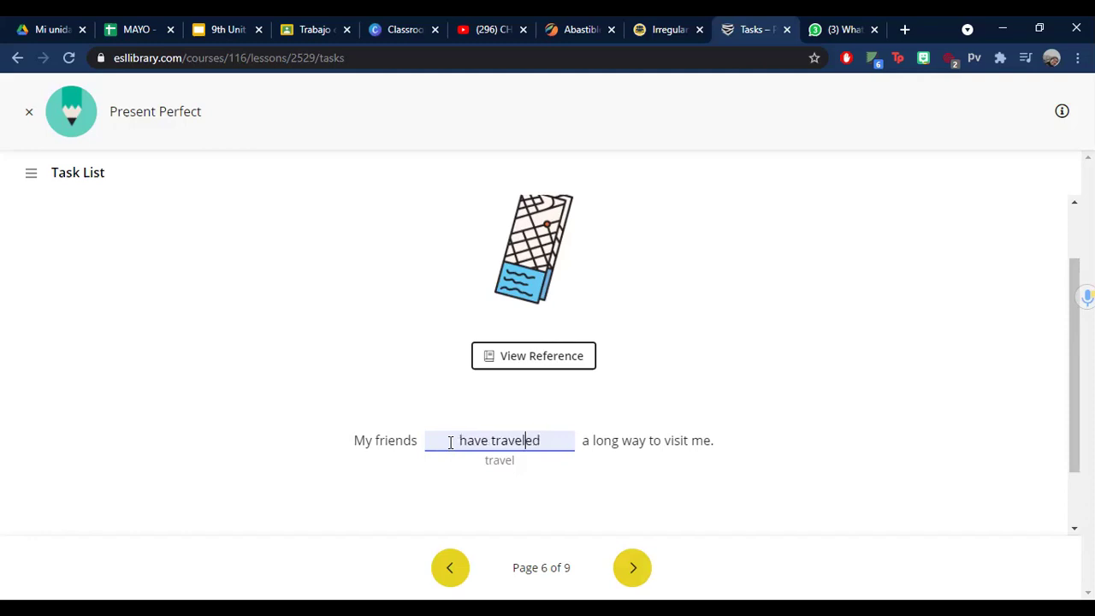
text(l)
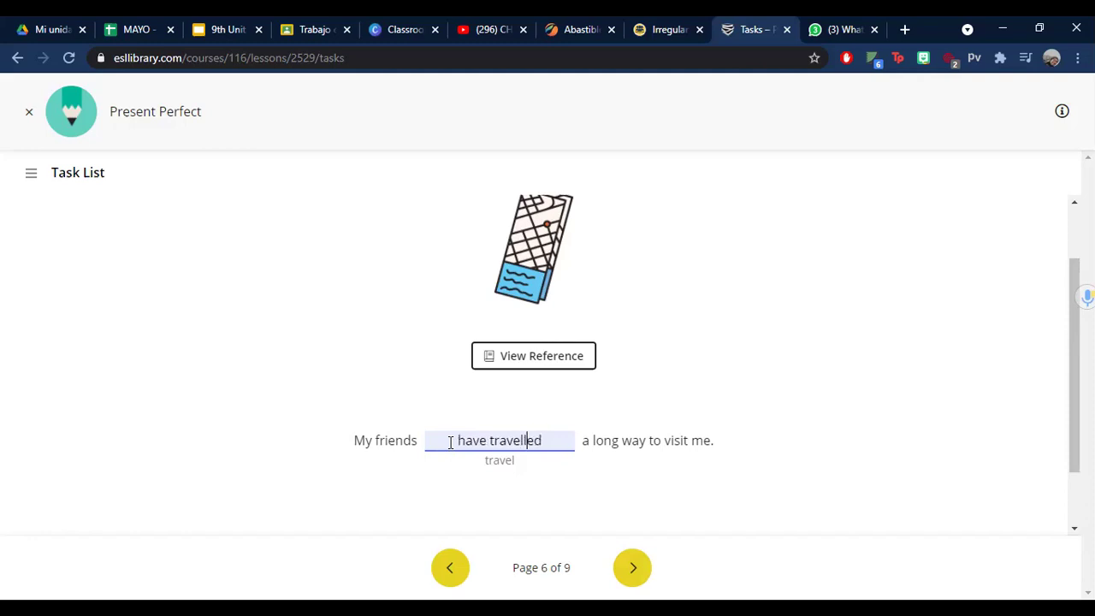
click(654, 494)
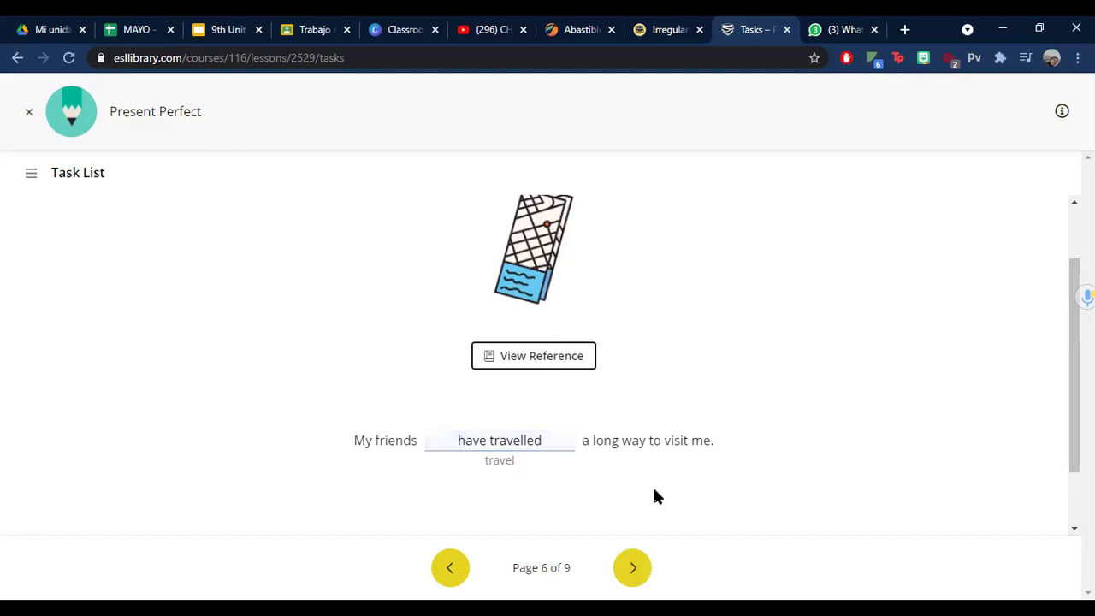
click(631, 567)
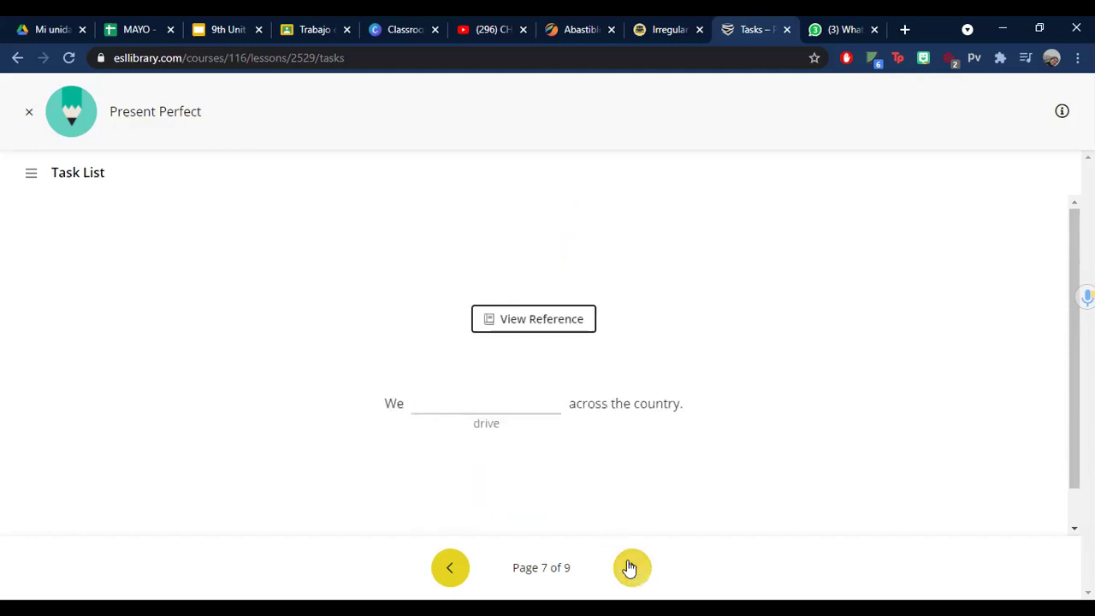
Step: Fill the blank in the sentence about crossing the country with "have driven", checking the participle in the irregular verbs table
click(528, 520)
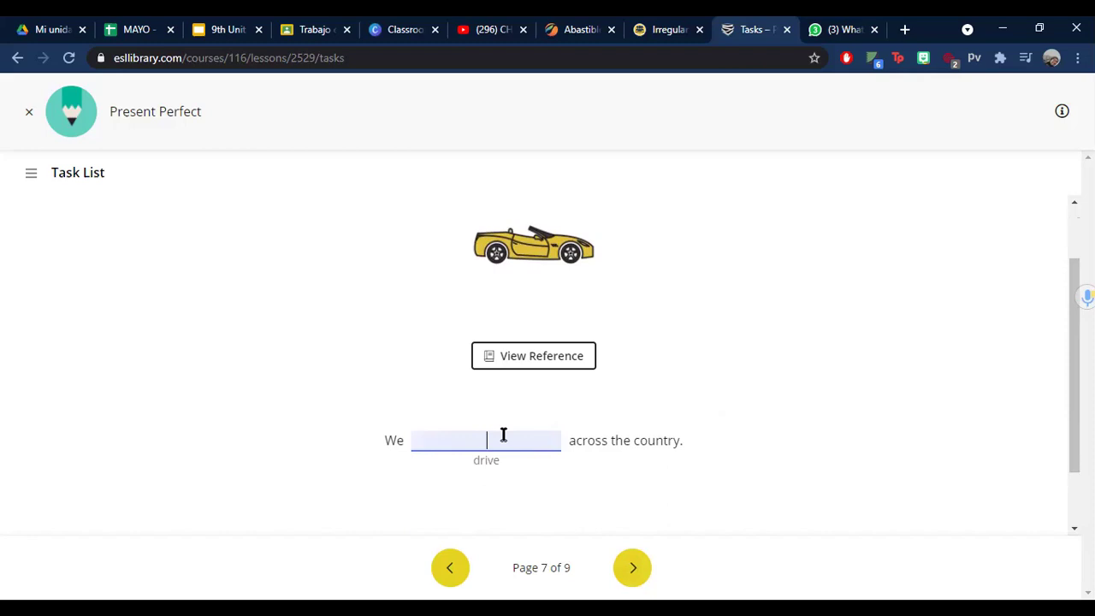
text(have)
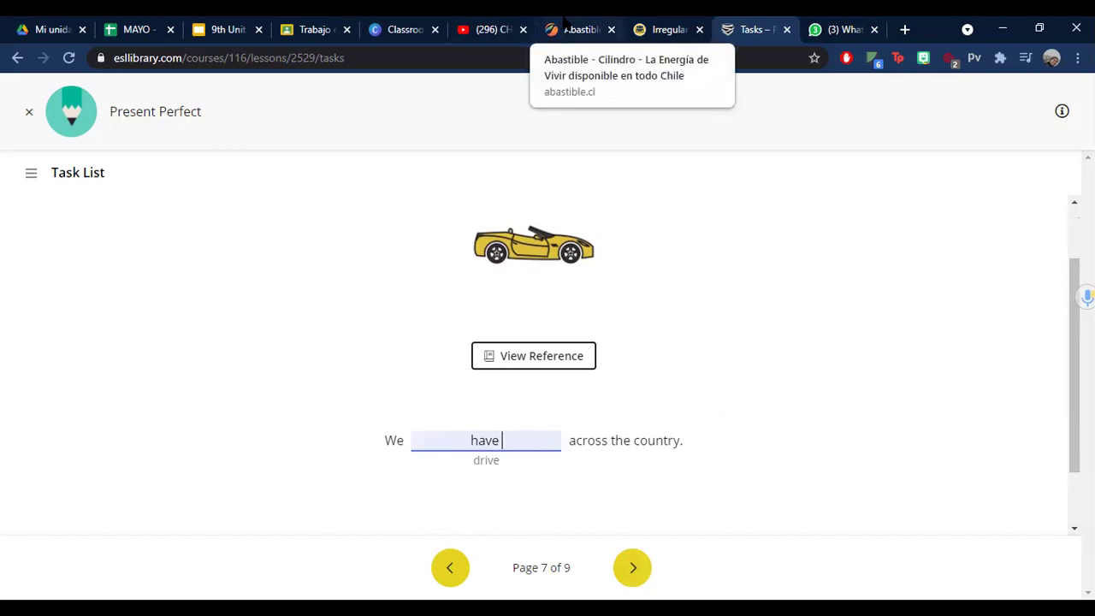
click(667, 29)
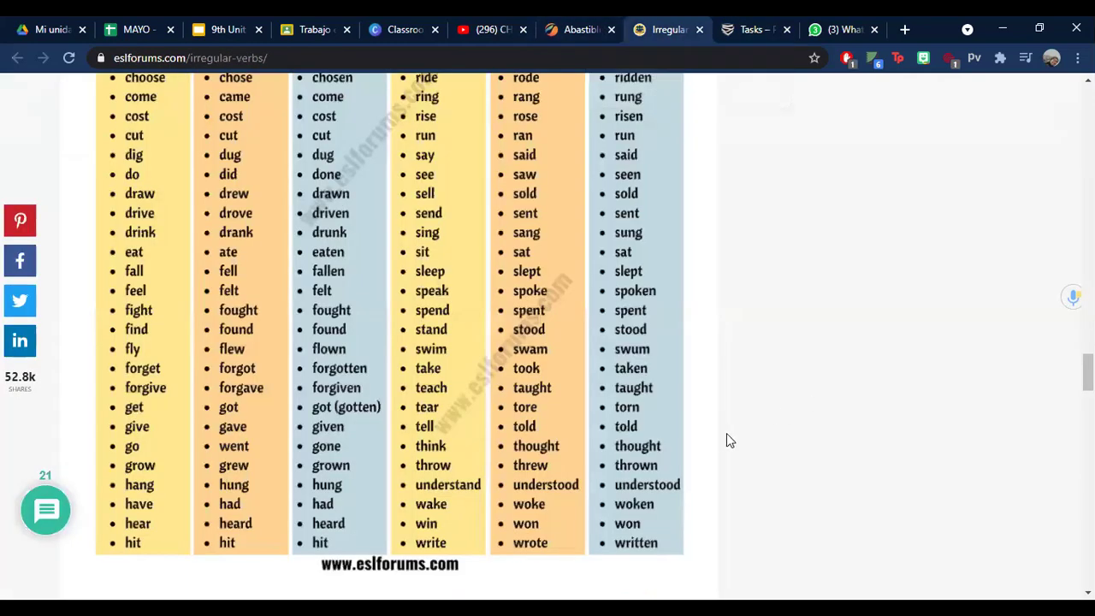
scroll(726, 436, up, 1)
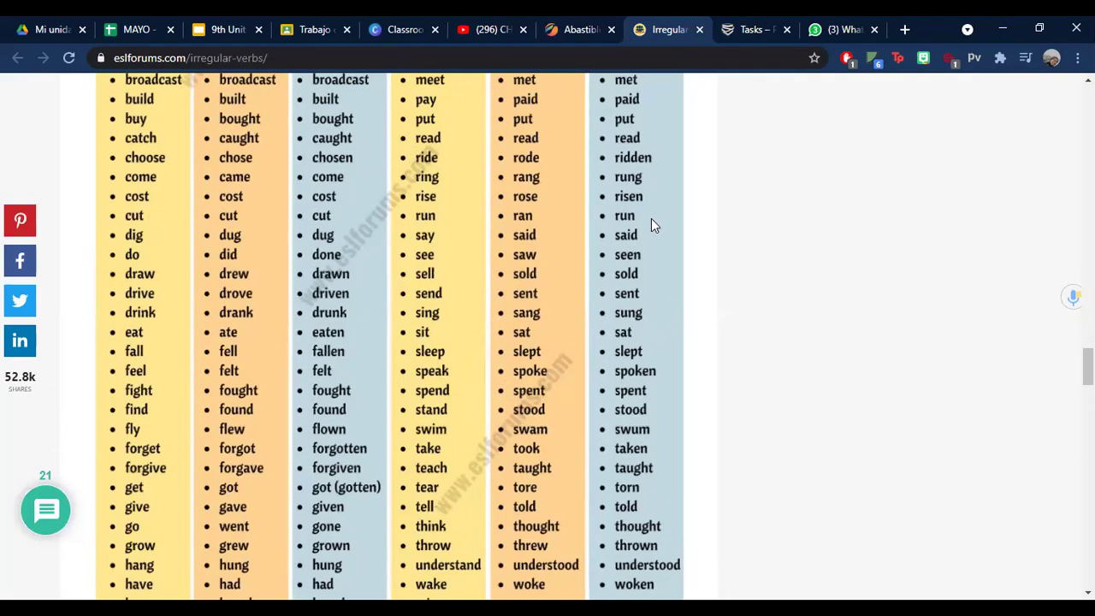
click(736, 29)
text(driven)
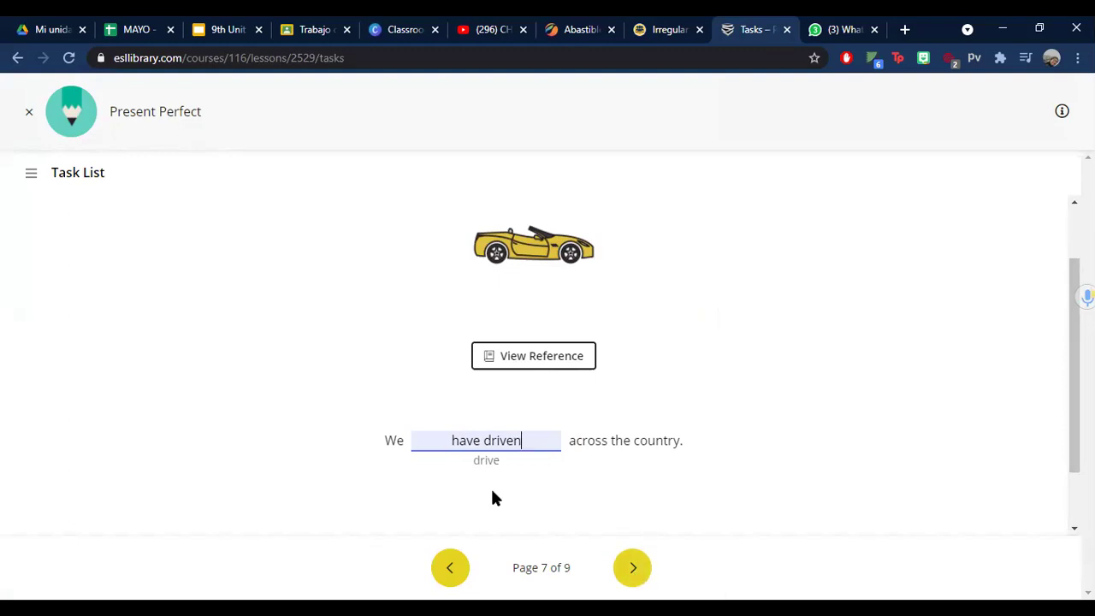
Step: Revisit page 6 to try the spelling "have traveled", restore "have travelled", and return to page 7
click(458, 567)
click(450, 567)
click(642, 567)
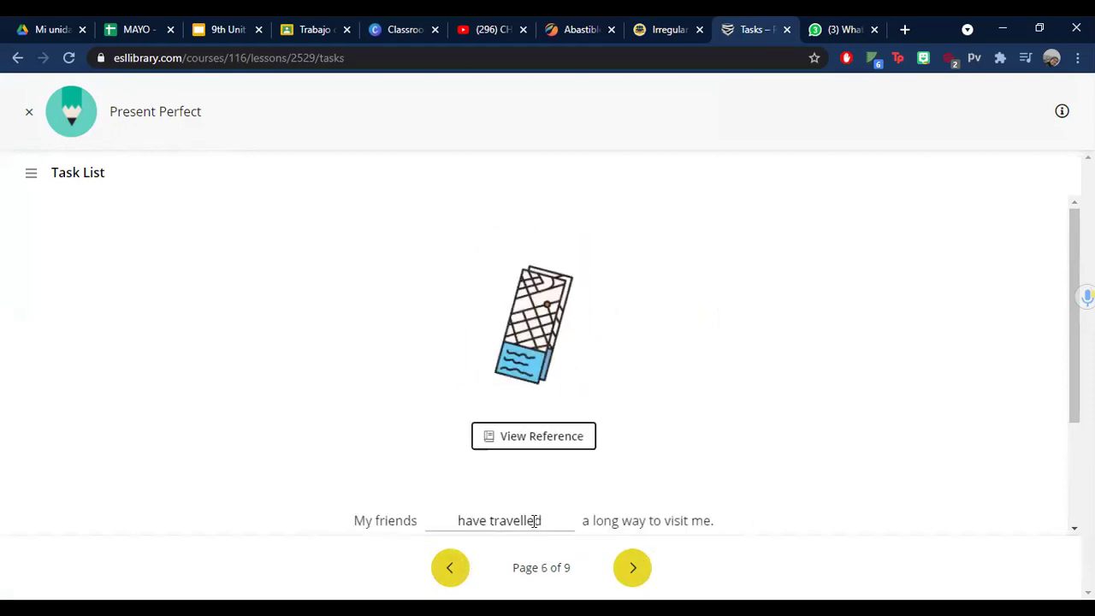
drag(513, 519, 533, 520)
click(534, 520)
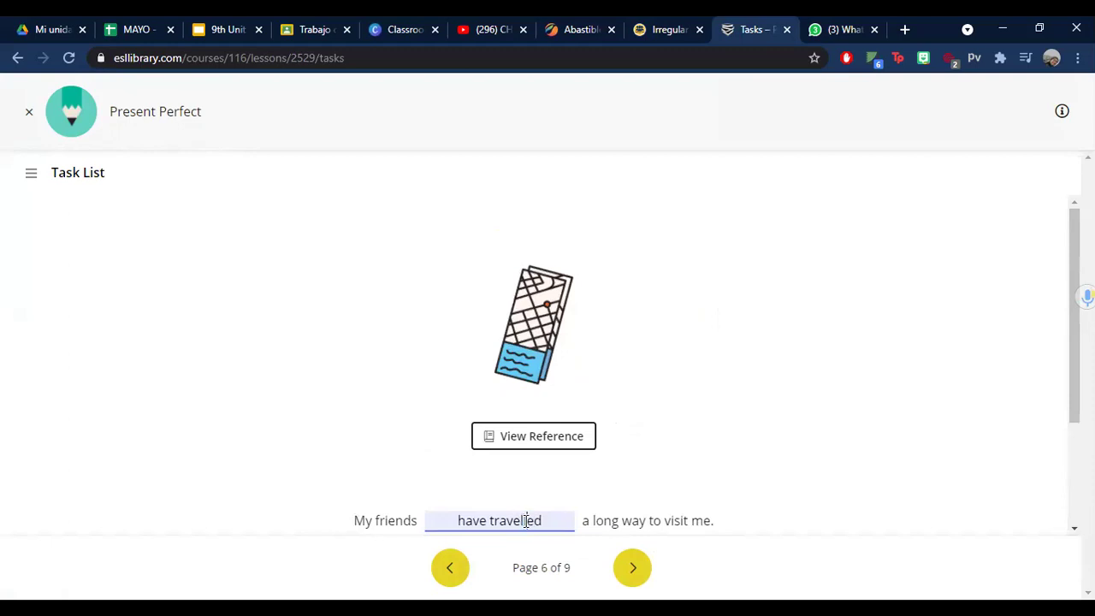
key(BackSpace)
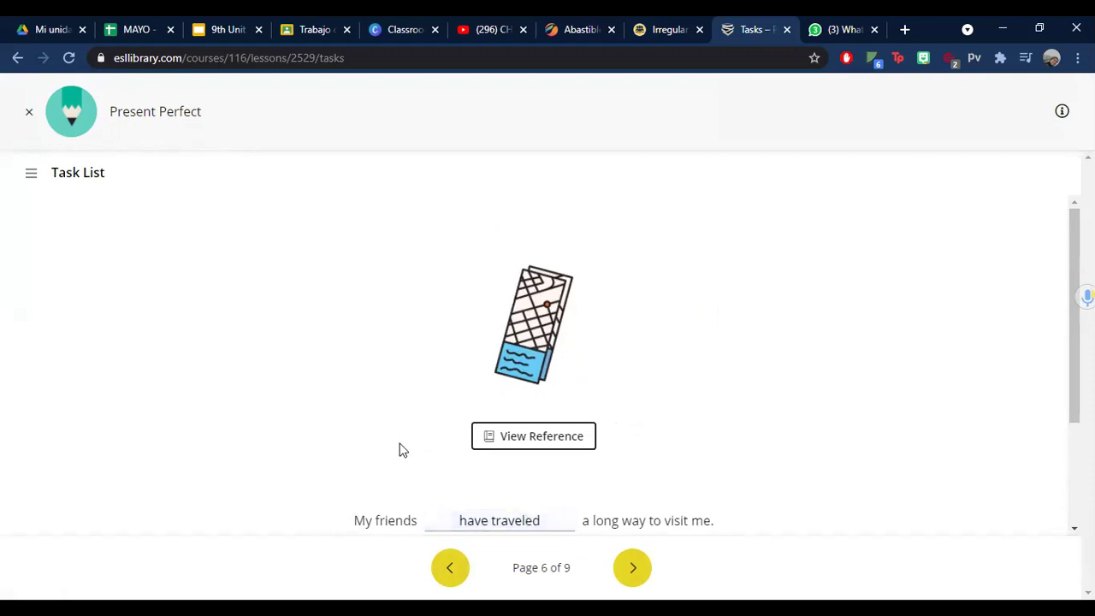
click(527, 520)
text(l)
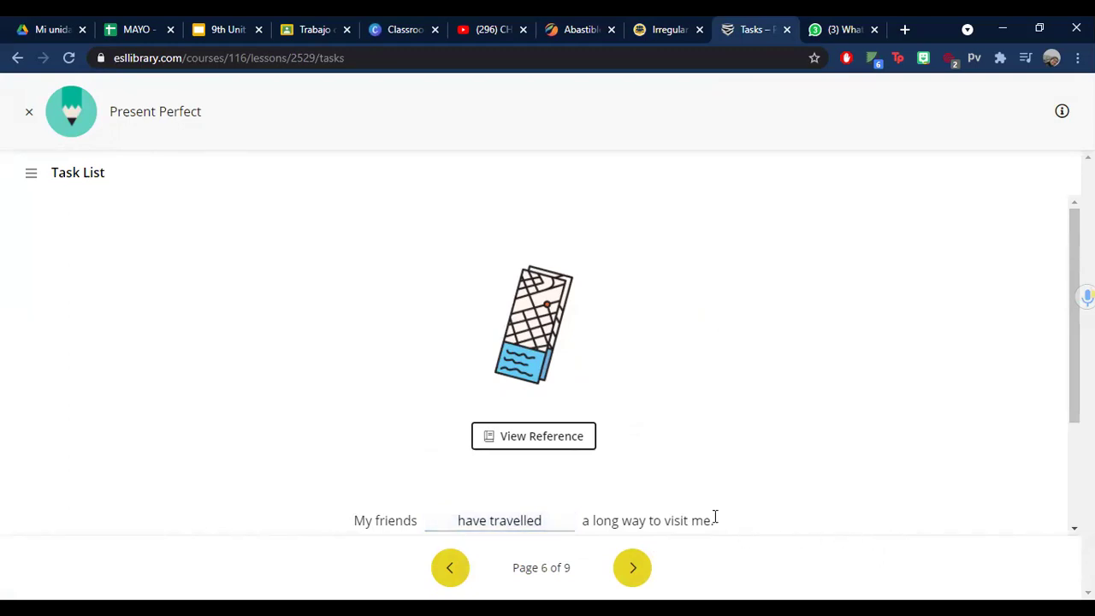
click(635, 569)
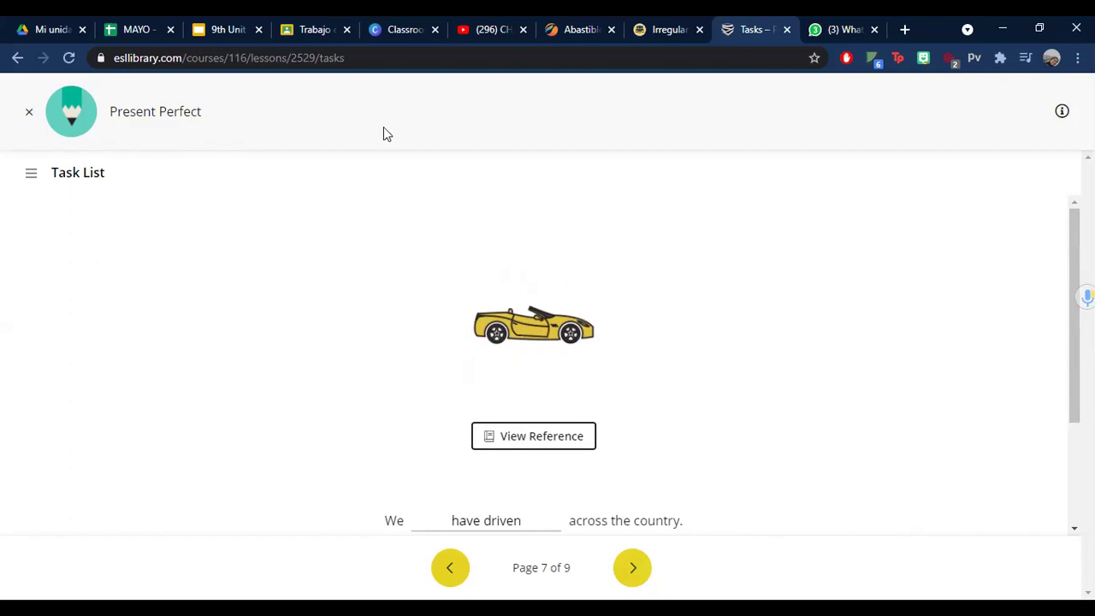
Step: Switch to Google Classroom and reuse the 9 th B post "Homework 1: Practice on present perfect" in 9 th C, with copies of its attachments
click(317, 17)
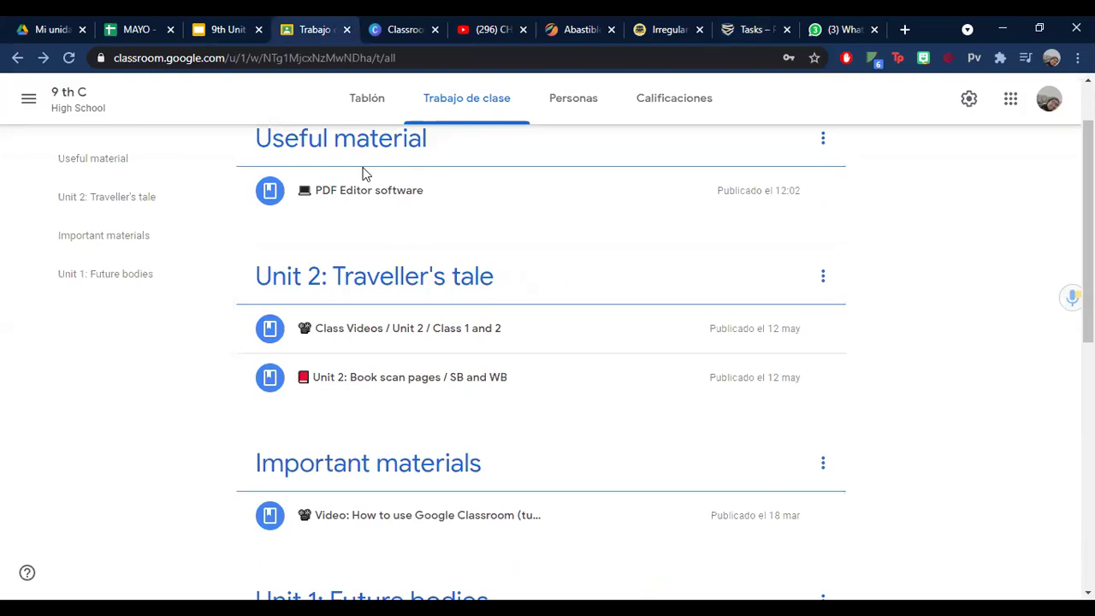
scroll(342, 171, up, 2)
click(305, 162)
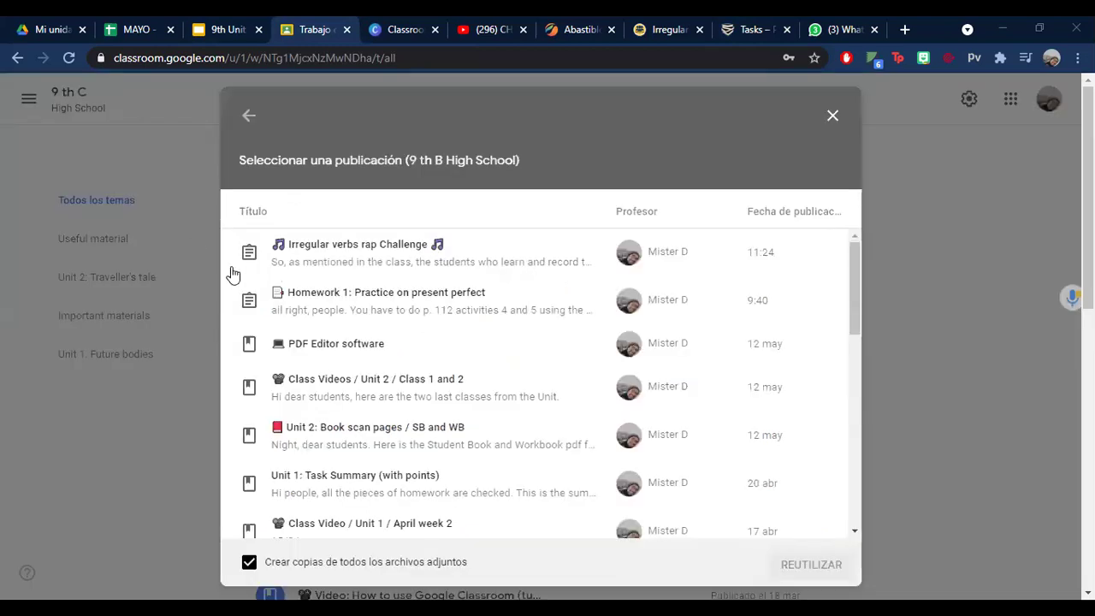
click(456, 292)
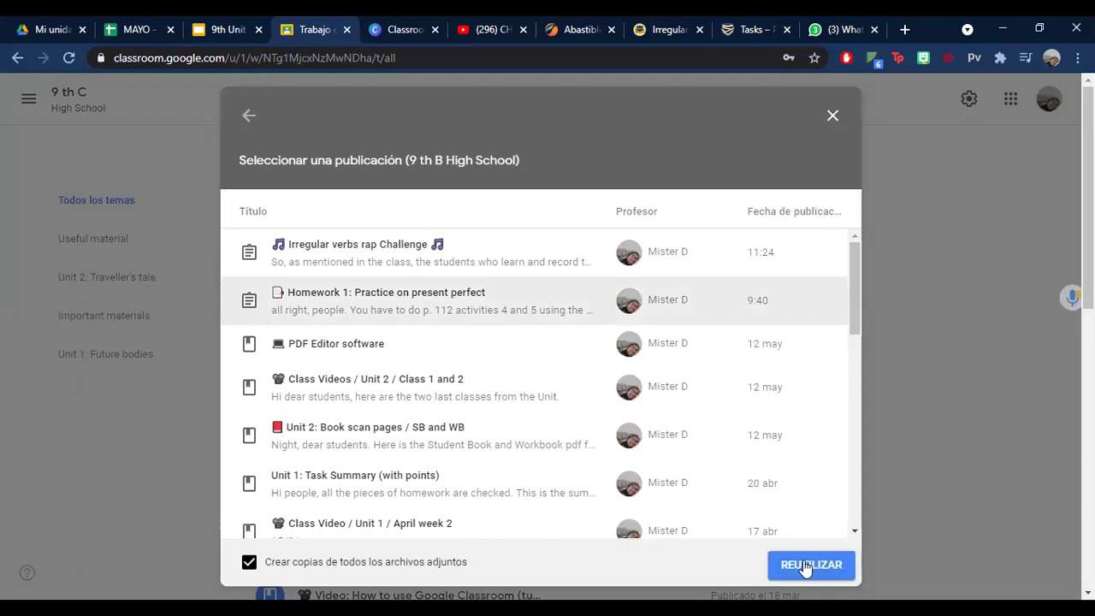
click(805, 567)
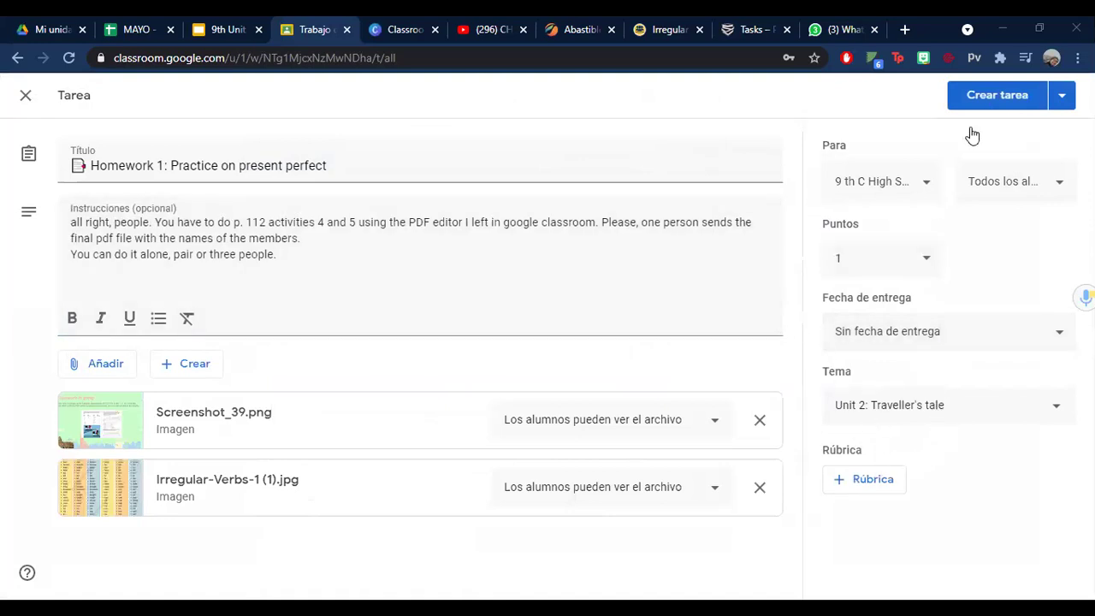
Step: Keep the homework under the topic "Unit 2: Traveller's tale" and create the assignment for 9 th C
click(984, 414)
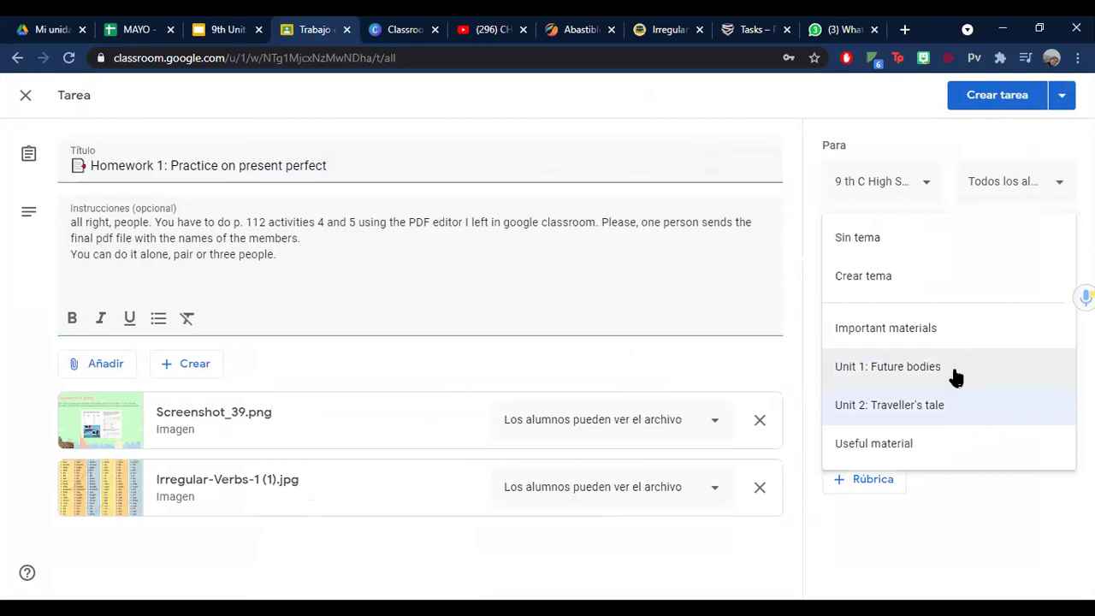
click(953, 412)
click(961, 101)
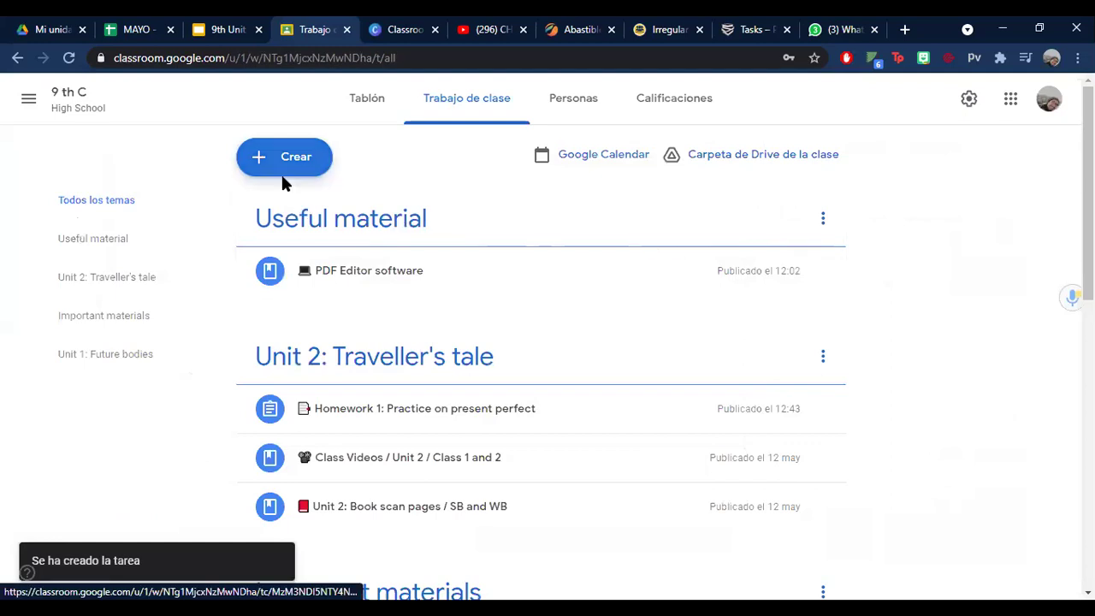
Step: Reuse the 9 th B post "Irregular verbs rap Challenge" and create it as an assignment in 9 th C
click(283, 171)
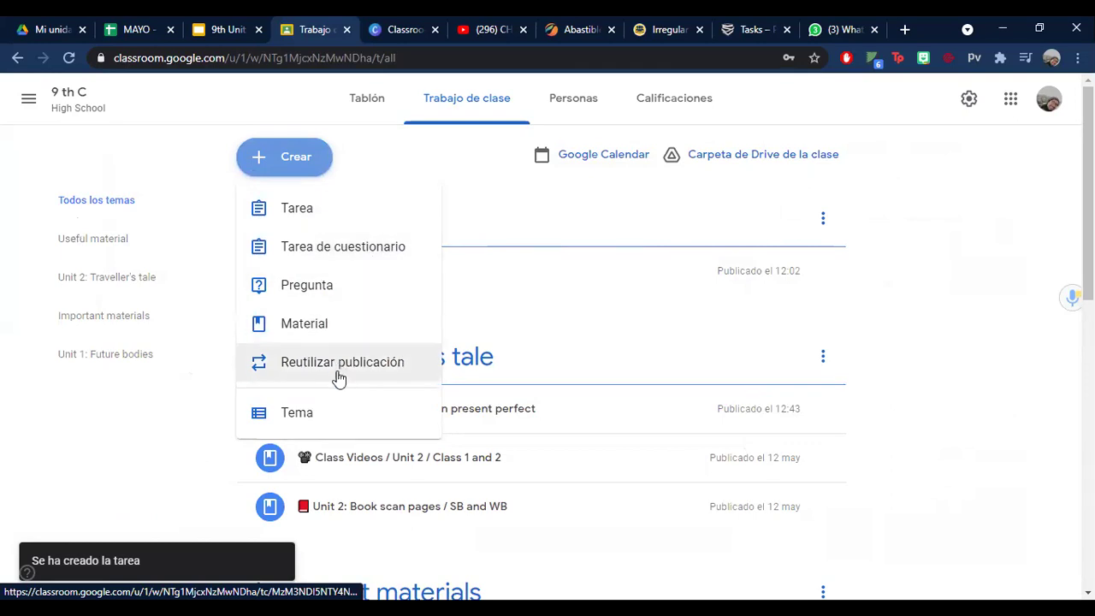
click(371, 374)
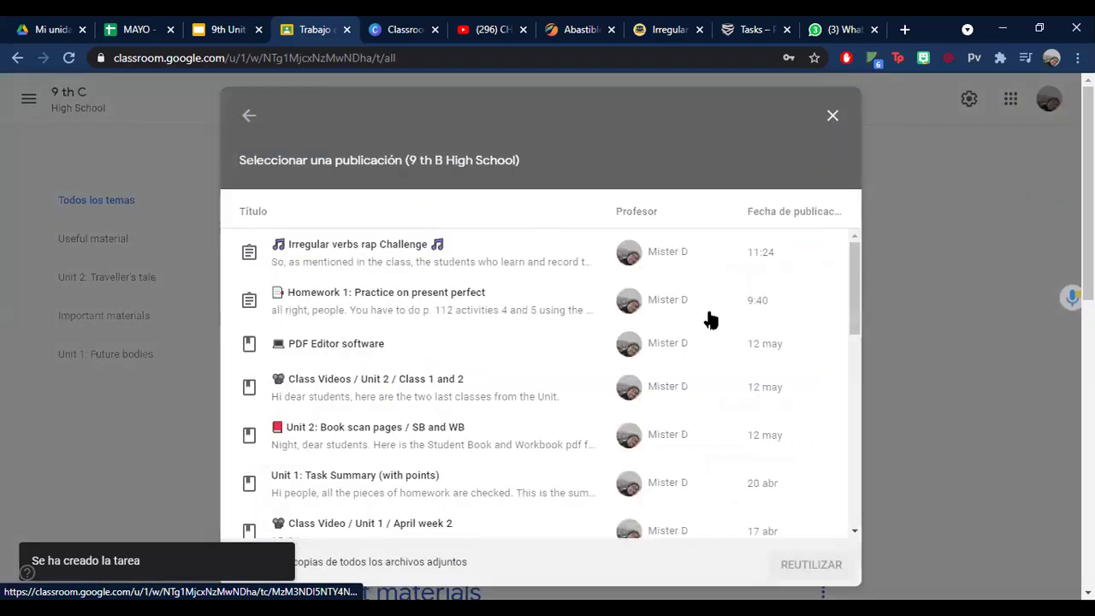
click(393, 255)
click(809, 566)
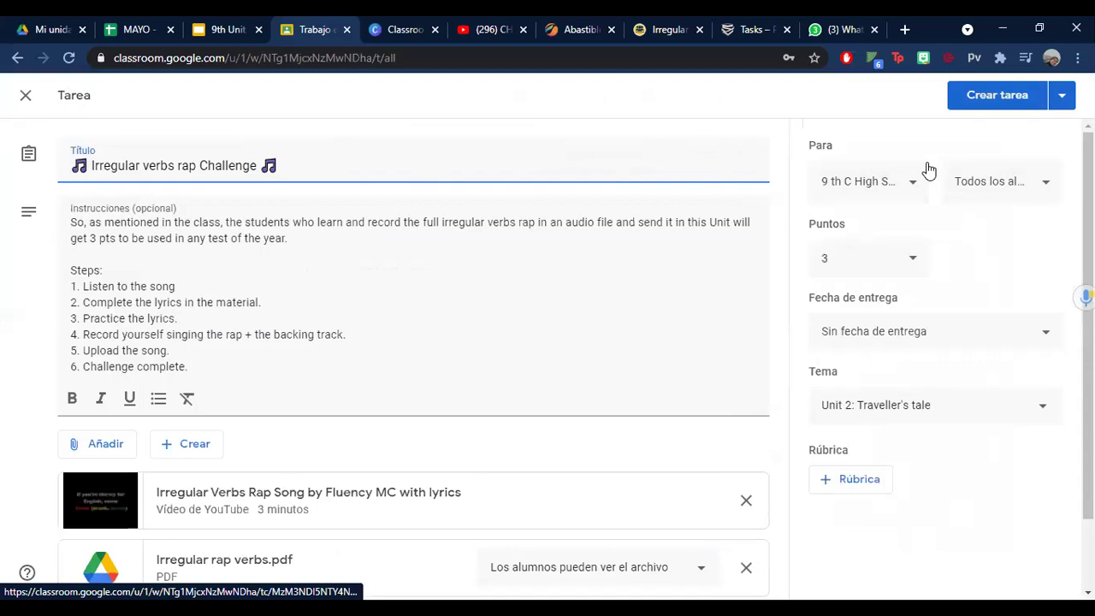
click(994, 89)
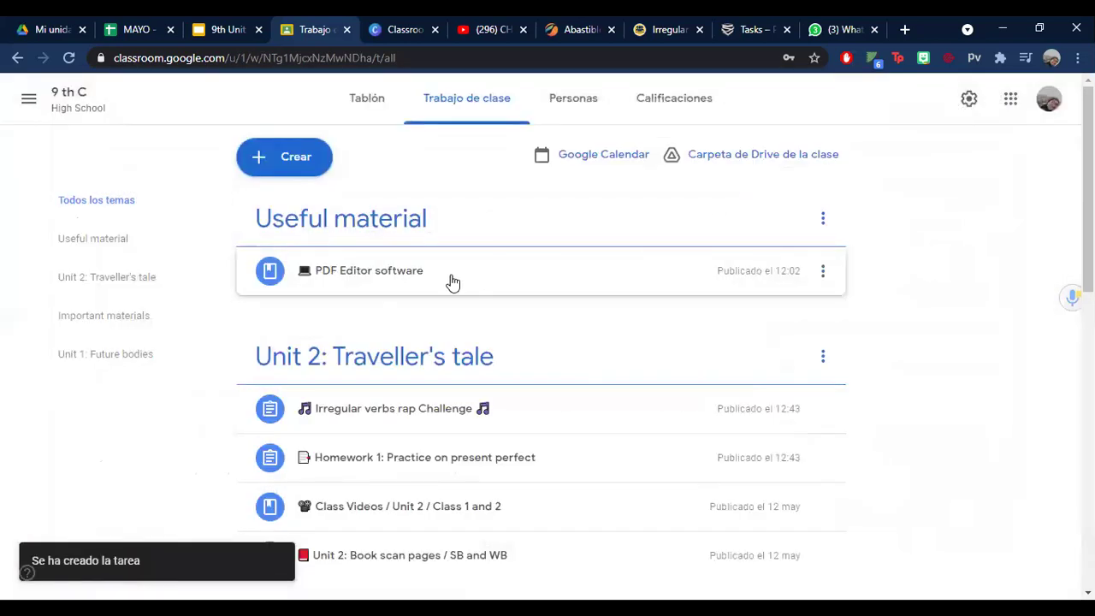
Step: Expand the Homework 1 details, and present the Unit 2 Google Slides deck from the "Irregular verbs" slide
scroll(487, 288, down, 2)
click(527, 297)
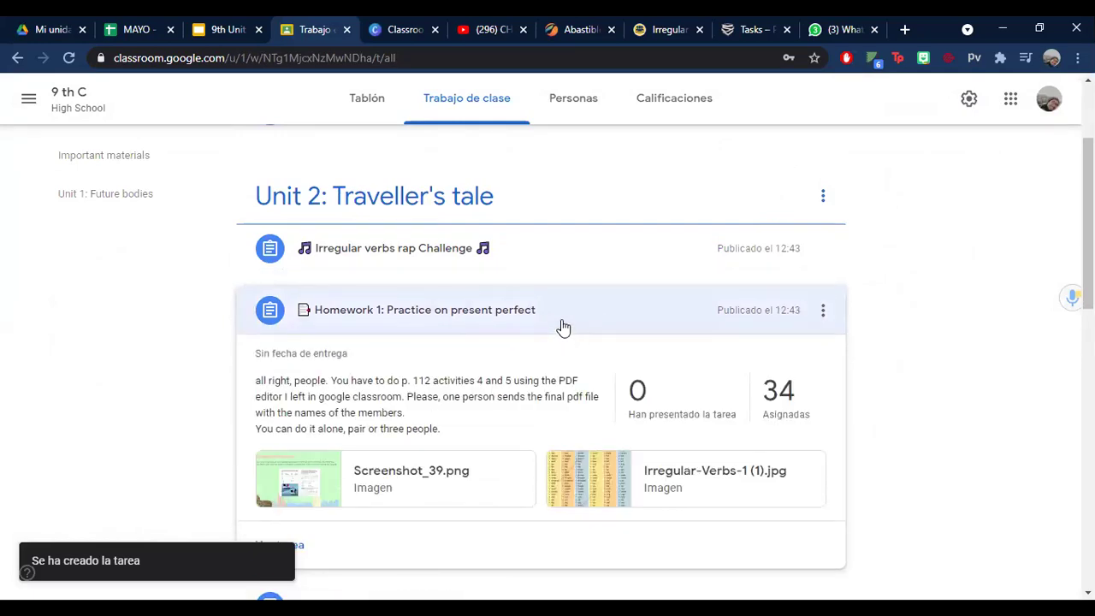
click(218, 29)
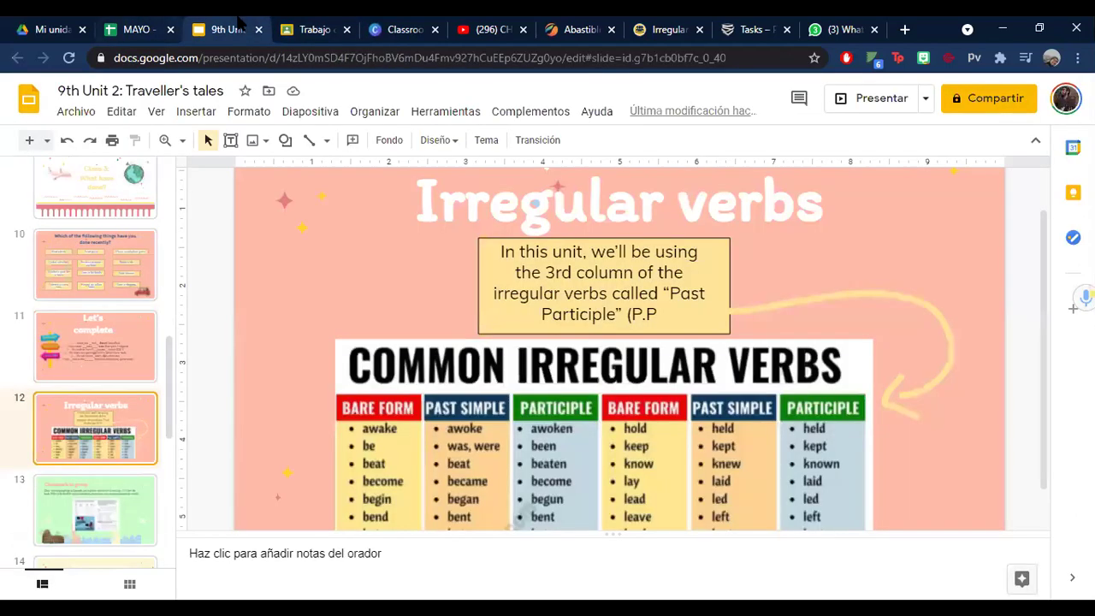
click(902, 100)
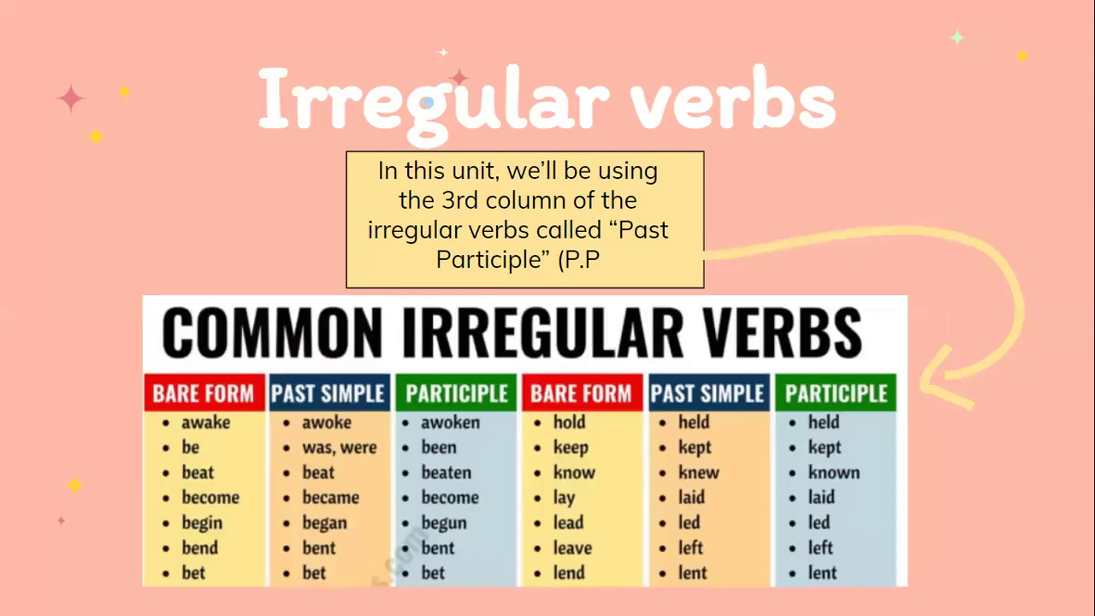
click(992, 304)
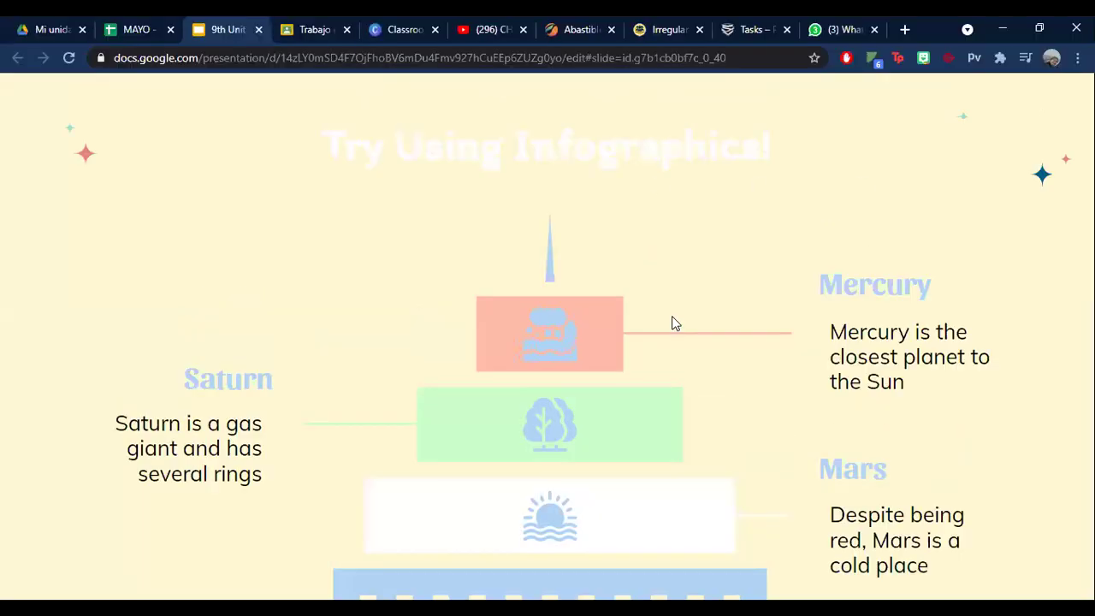
Step: Return to Google Classroom and expand the "Unit 2: Book scan pages / SB and WB" material
click(318, 29)
scroll(288, 310, down, 4)
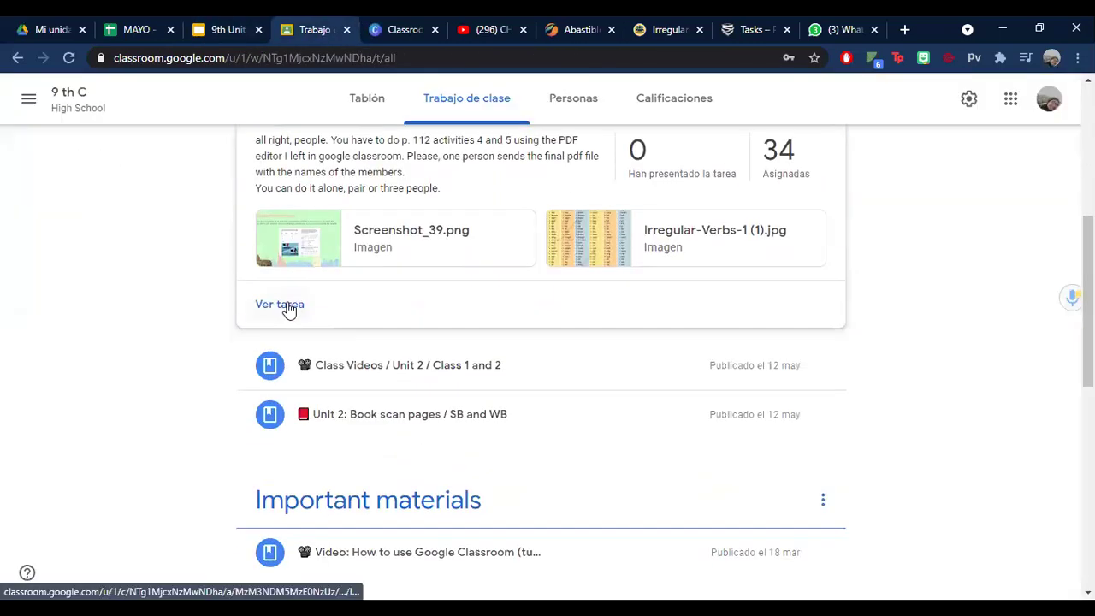
click(427, 344)
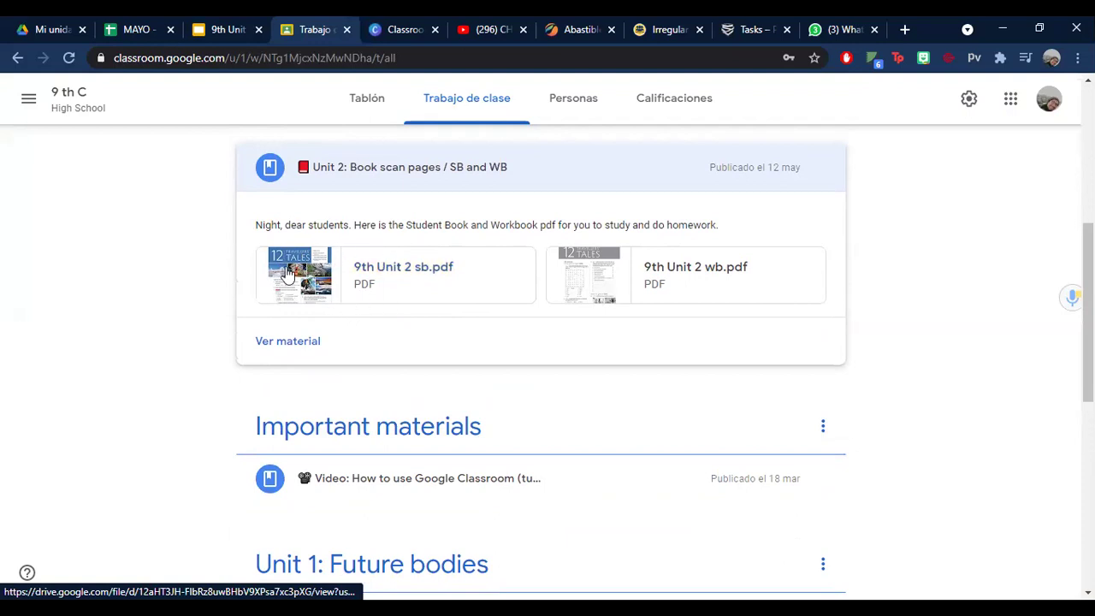
Step: Expand "Homework 1: Practice on present perfect" under Unit 2 to review its instructions and attachments
scroll(376, 299, up, 4)
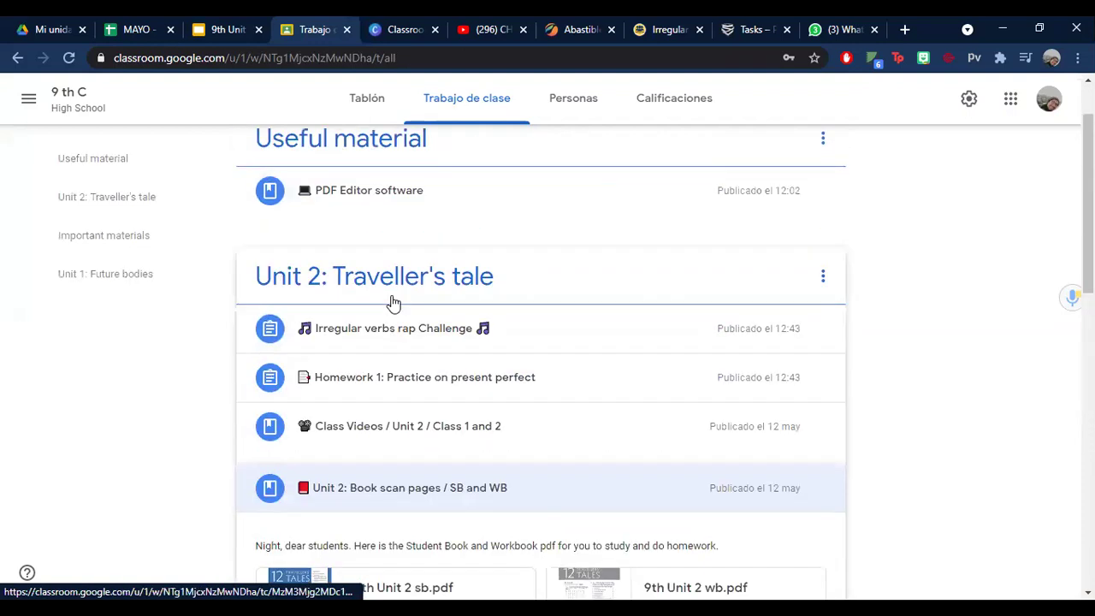
scroll(402, 312, down, 1)
scroll(408, 318, down, 1)
click(435, 227)
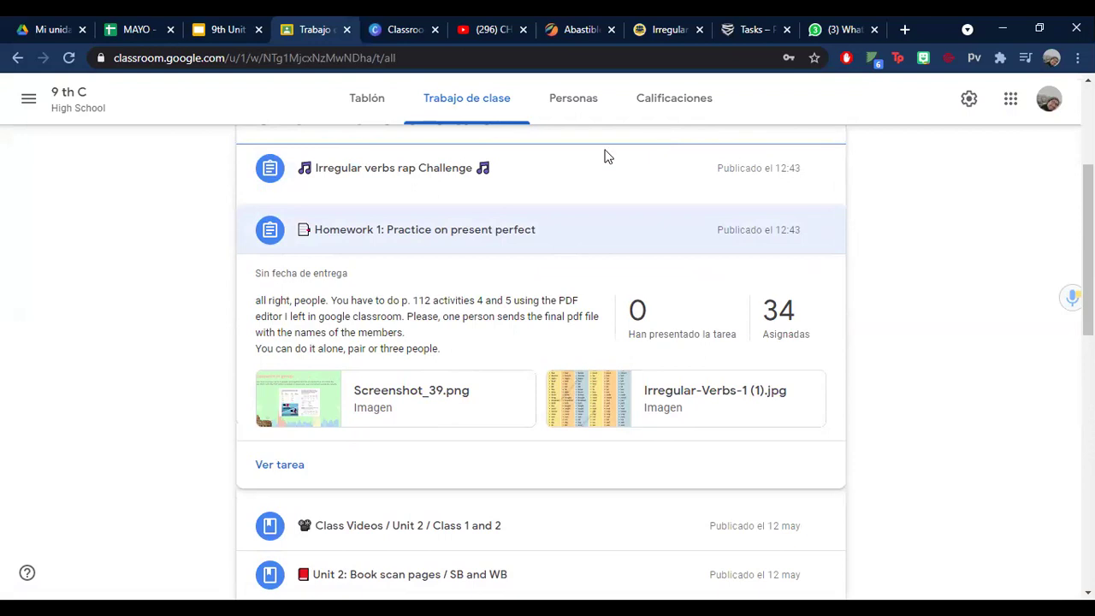
Step: Expand the "PDF Editor software" post under Useful material and open its linked PDF editor page
scroll(465, 266, up, 3)
click(581, 282)
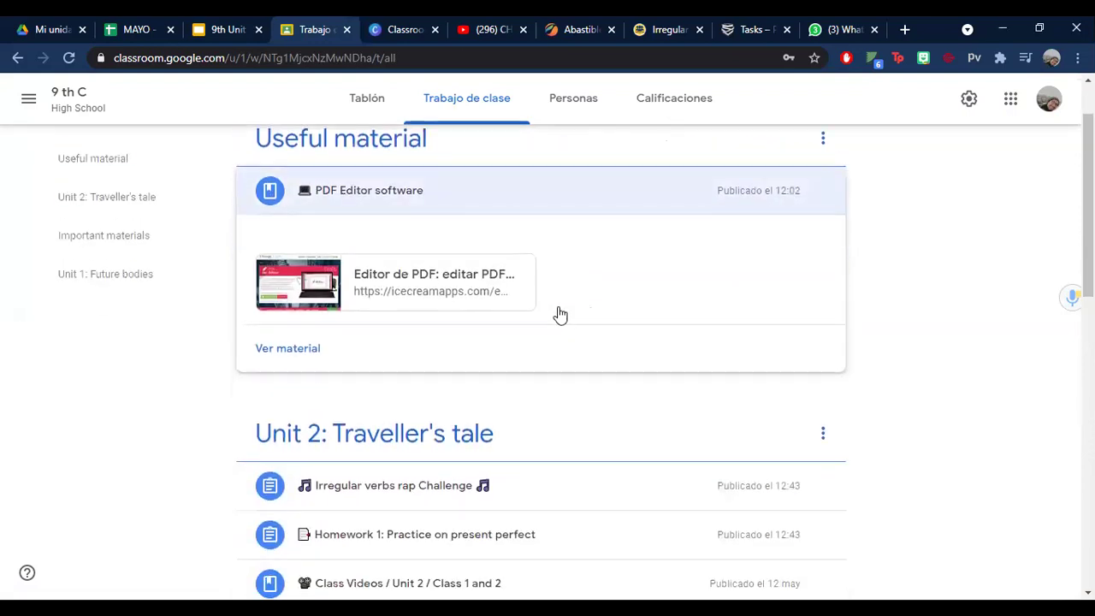
click(395, 362)
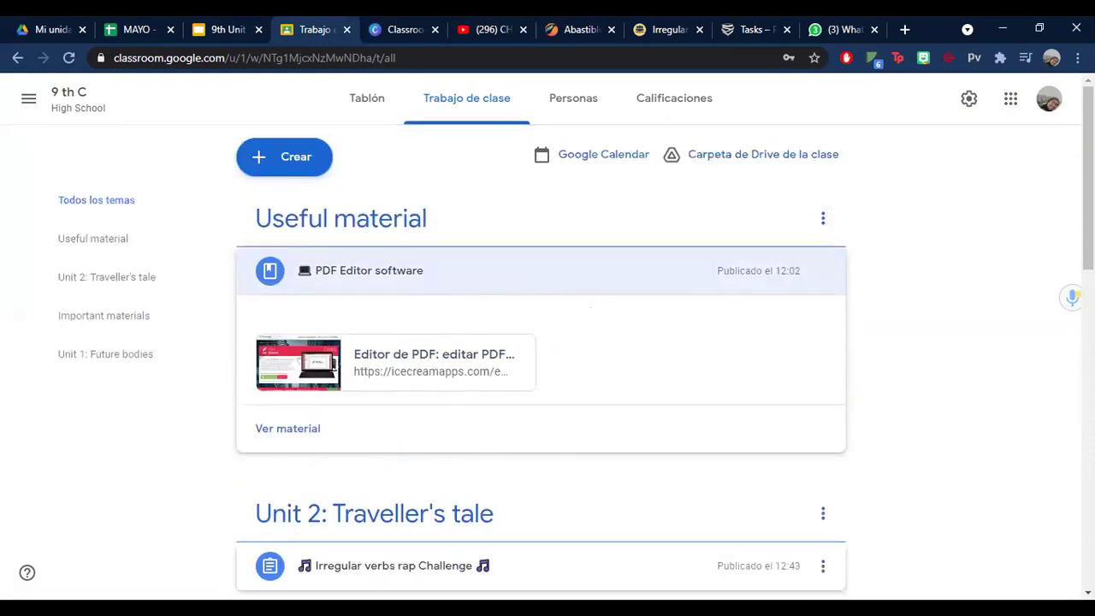